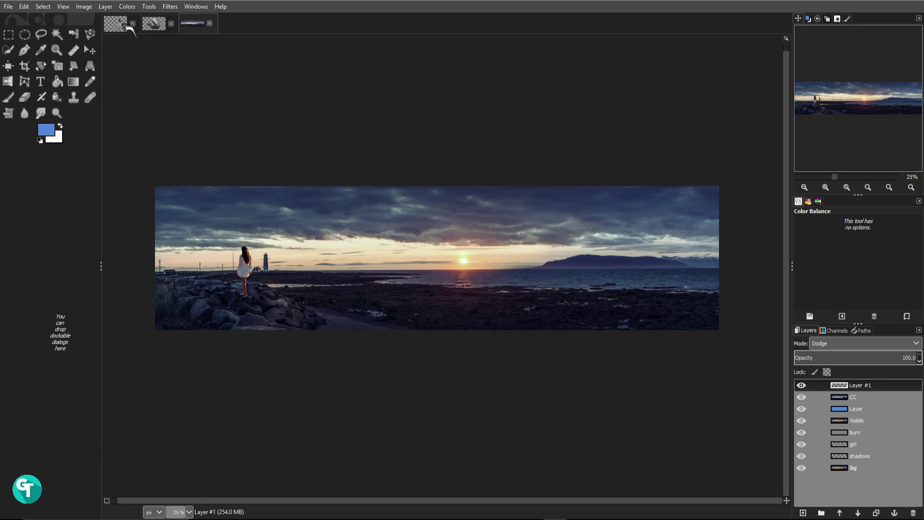
# In the woman cutout image, hide the Visible layer and inspect the Default layer's mask, toggling its mask view and masking effect
pyautogui.hotkey('alt', '1')
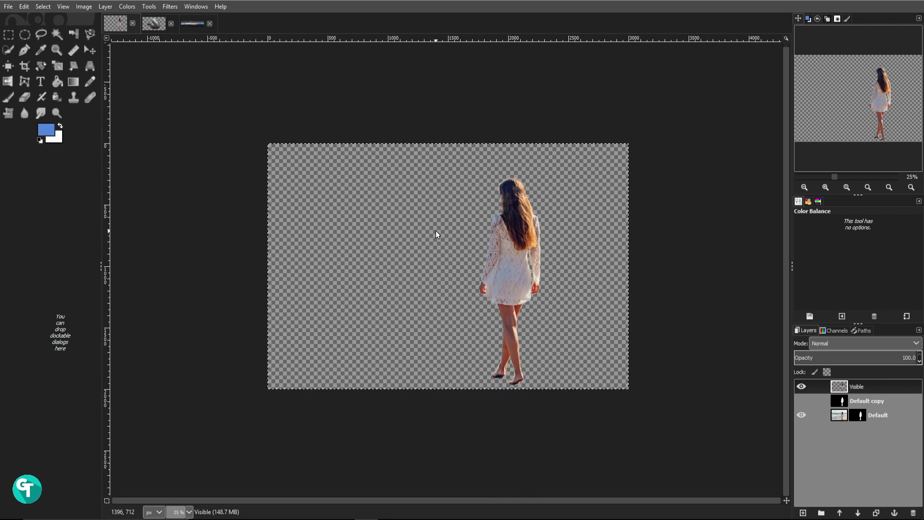
pyautogui.moveTo(253, 517)
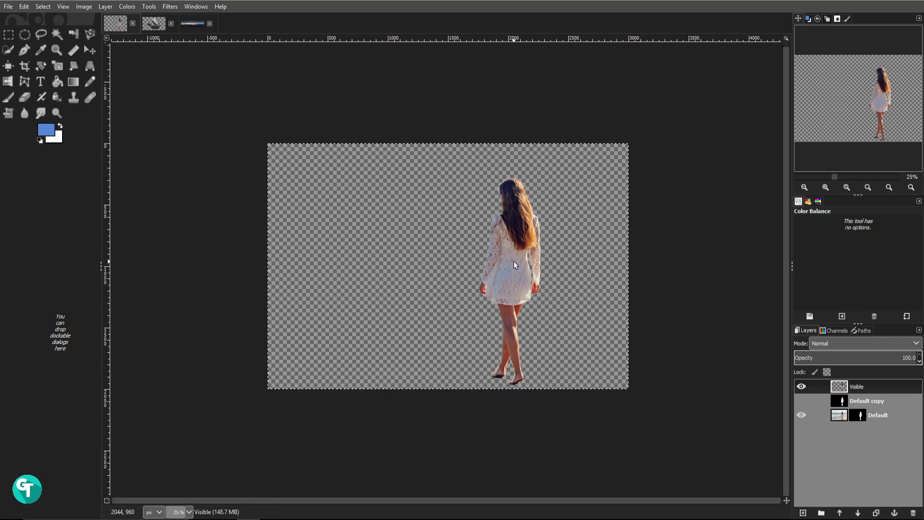
pyautogui.click(802, 386)
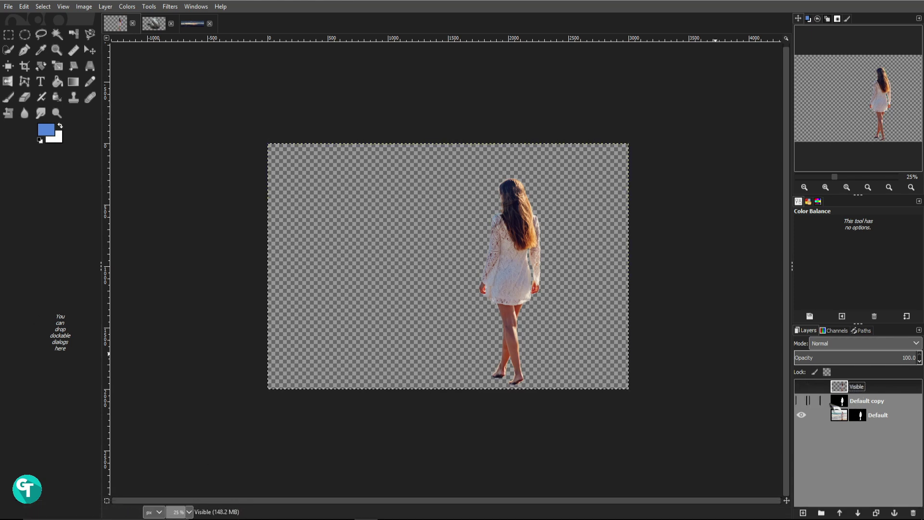
pyautogui.click(858, 415)
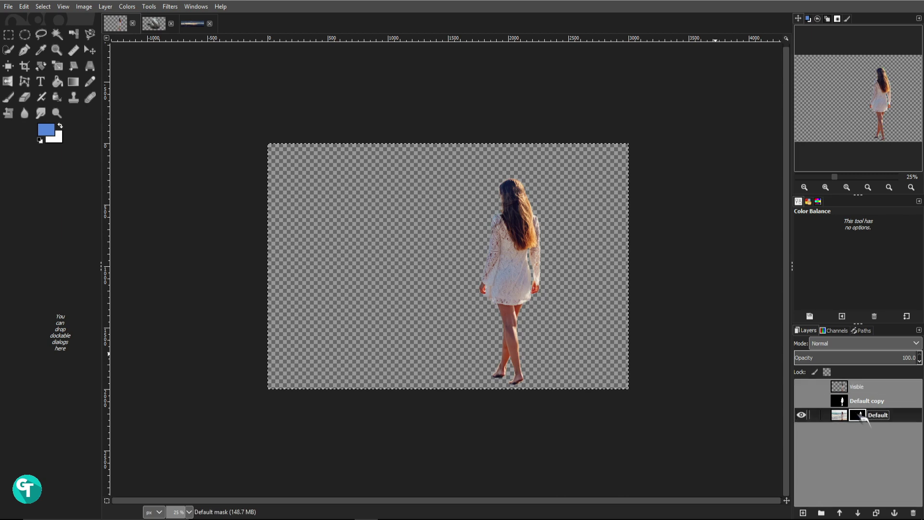
pyautogui.keyDown('alt'); pyautogui.click(861, 417); pyautogui.keyUp('alt')
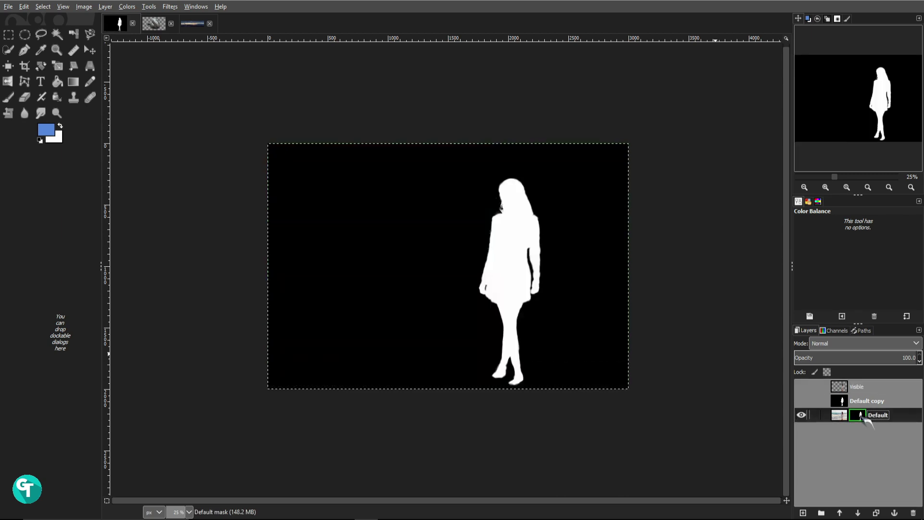
pyautogui.keyDown('alt'); pyautogui.click(861, 417); pyautogui.keyUp('alt')
pyautogui.keyDown('ctrl'); pyautogui.click(861, 417); pyautogui.keyUp('ctrl')
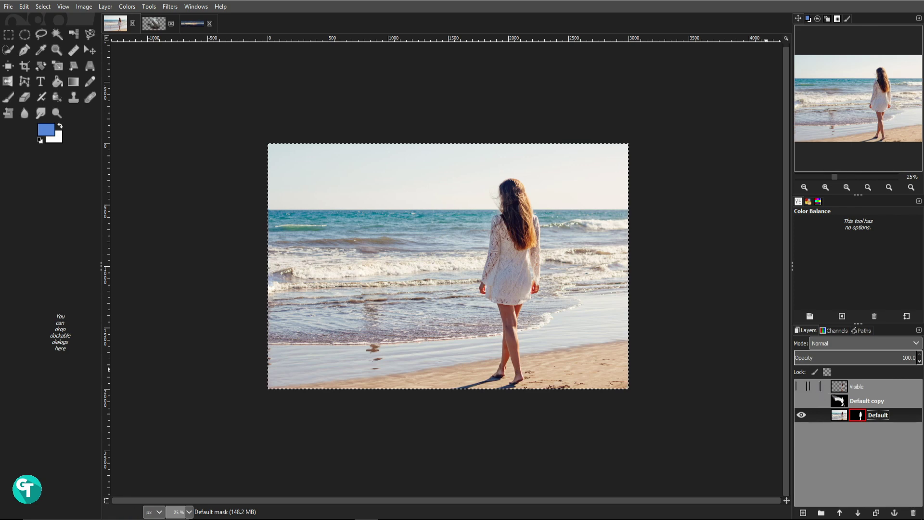
pyautogui.keyDown('ctrl'); pyautogui.click(862, 419); pyautogui.keyUp('ctrl')
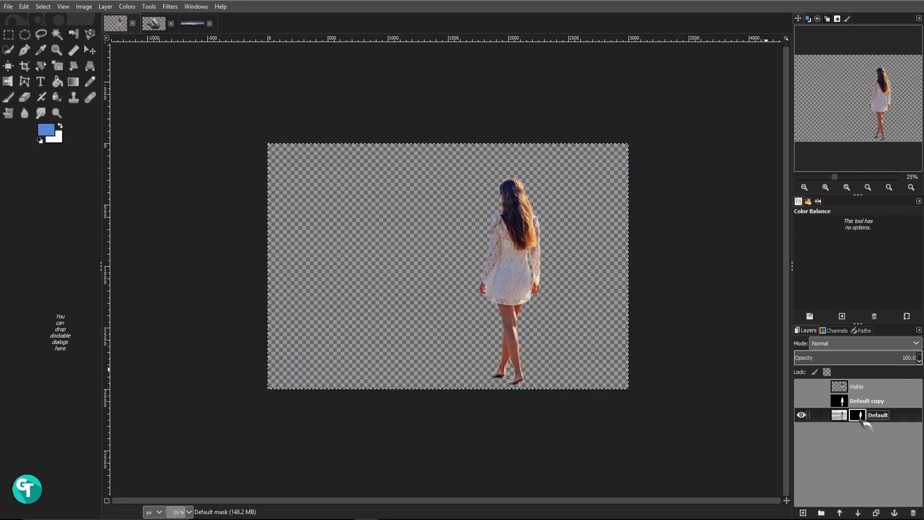
# Review the panorama composite and the pocket watch cutout, showing the watch's black-and-white mask layer
pyautogui.click(200, 25)
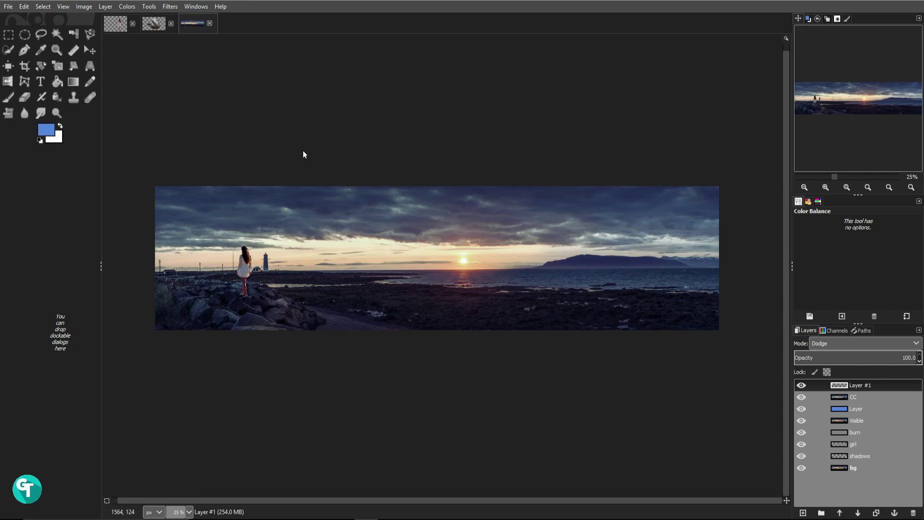
pyautogui.click(155, 25)
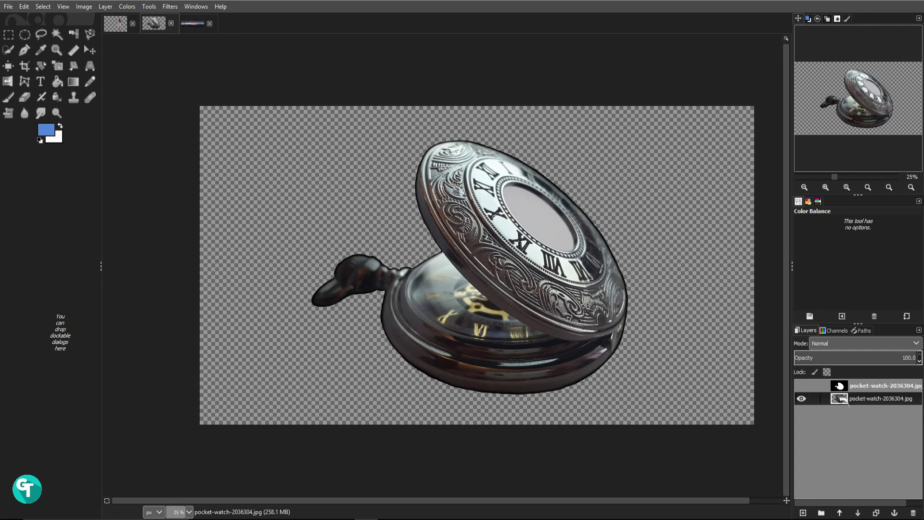
pyautogui.click(801, 386)
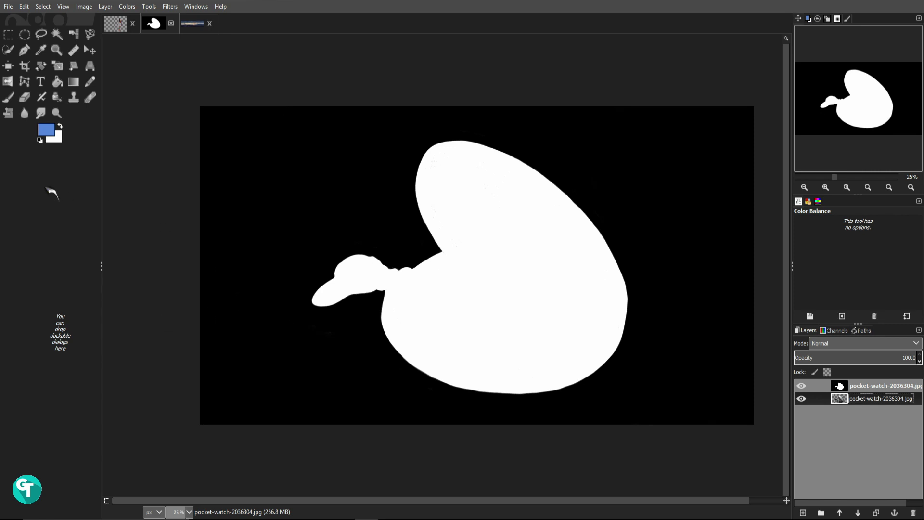
pyautogui.click(197, 23)
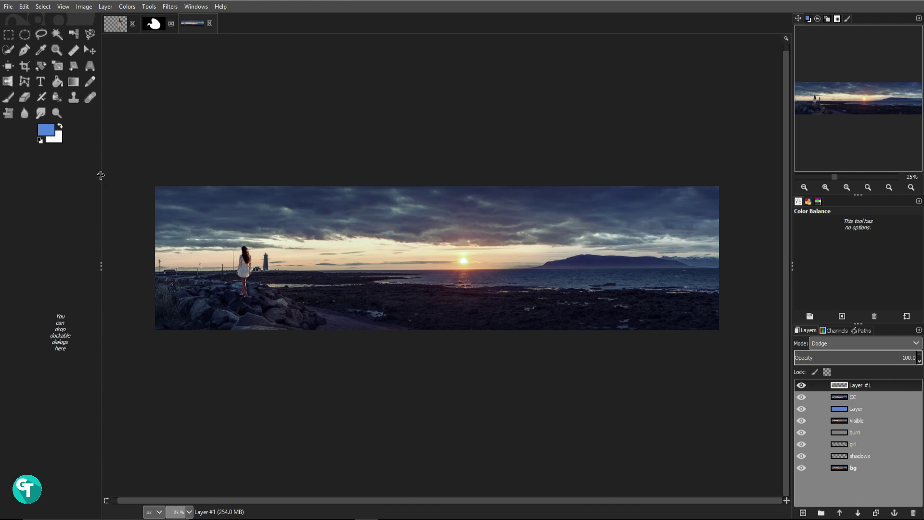
# Narrow the toolbox to two columns and open the photo young-woman-1745173.jpg
pyautogui.moveTo(100, 175); pyautogui.dragTo(36, 169)
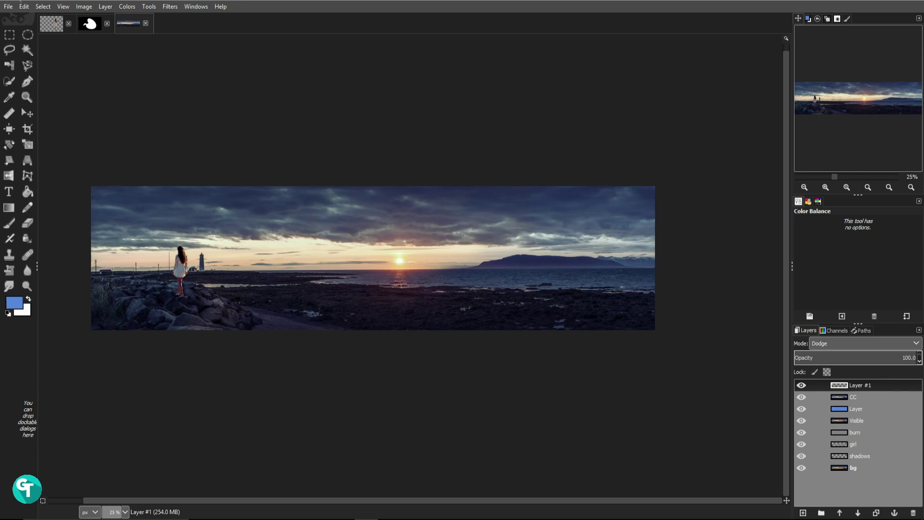
pyautogui.click(8, 6)
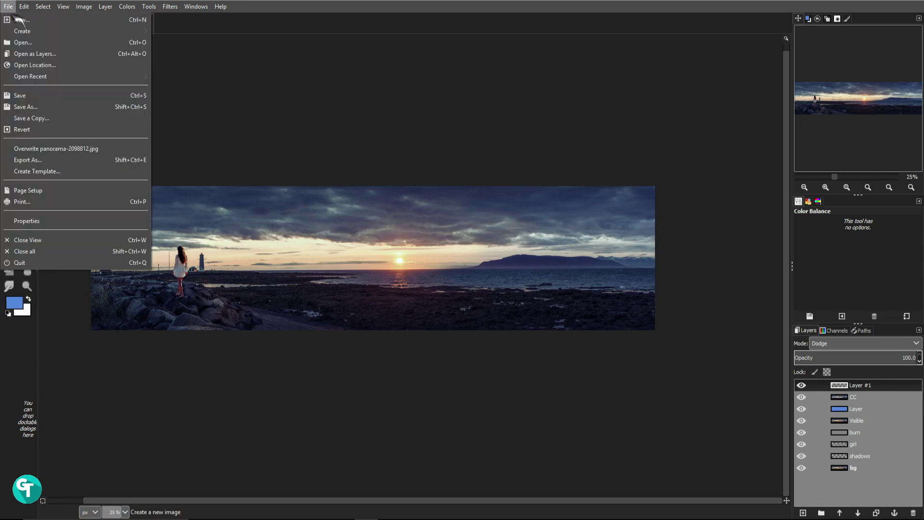
pyautogui.click(56, 42)
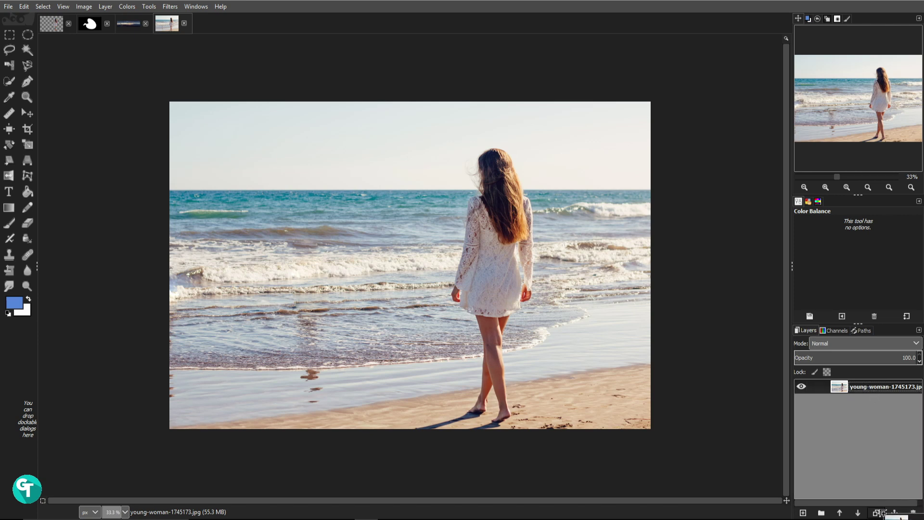
# Duplicate the photo layer and apply a steep Value S-curve with Curves, raising highlights to maximum and lowering shadows to zero
pyautogui.click(876, 512)
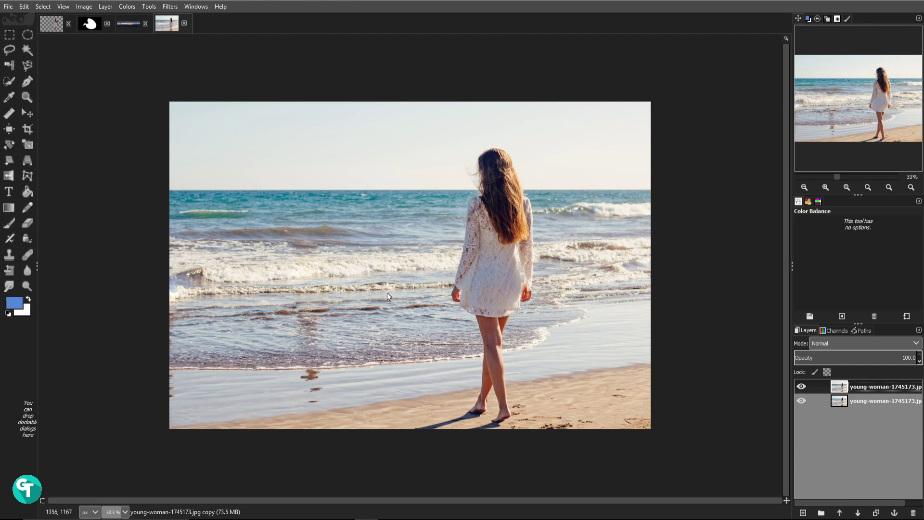
pyautogui.click(126, 7)
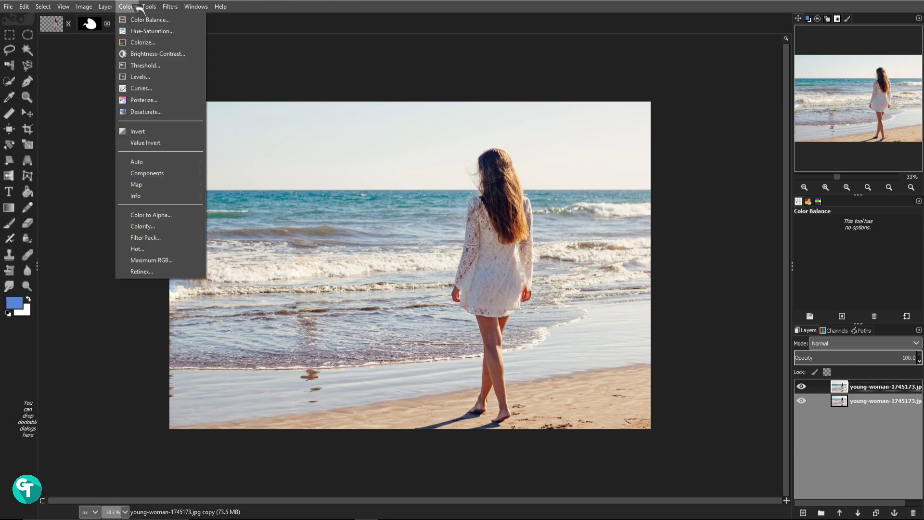
pyautogui.click(168, 89)
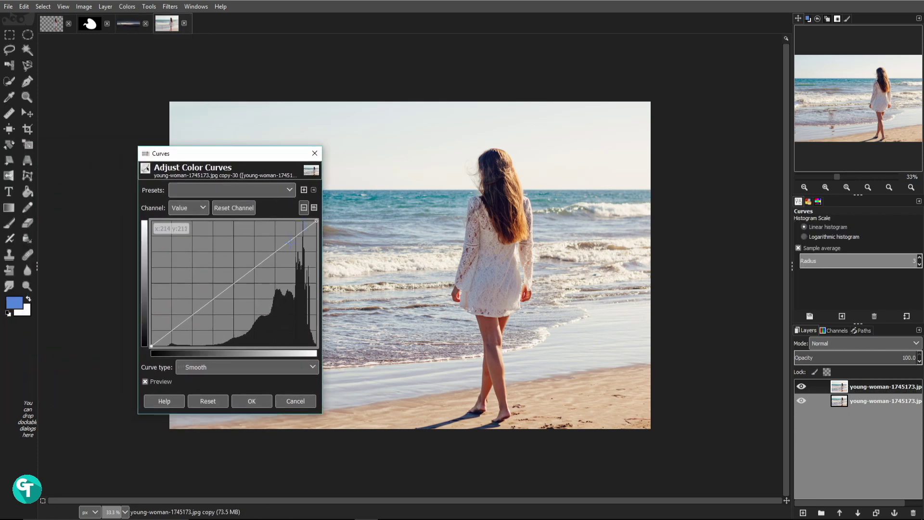
pyautogui.moveTo(288, 242); pyautogui.dragTo(275, 221)
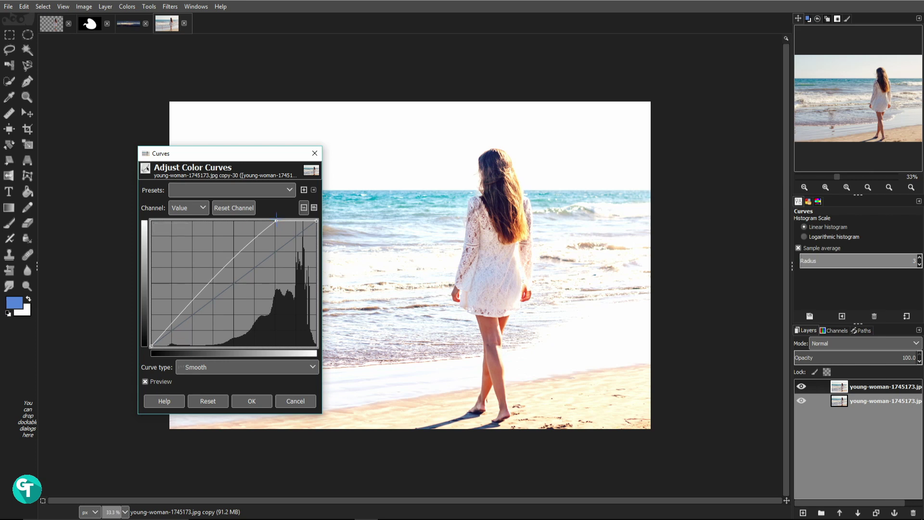
pyautogui.moveTo(184, 312); pyautogui.dragTo(208, 346)
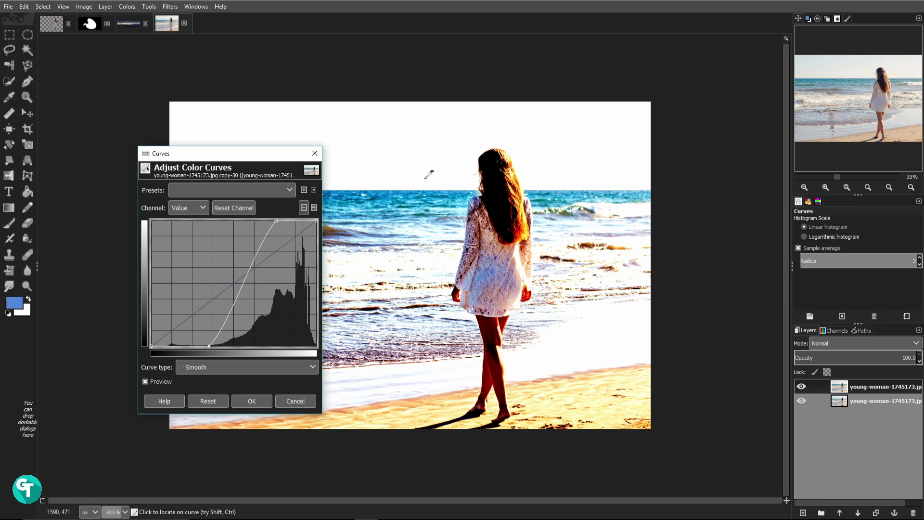
pyautogui.moveTo(215, 153); pyautogui.dragTo(231, 104)
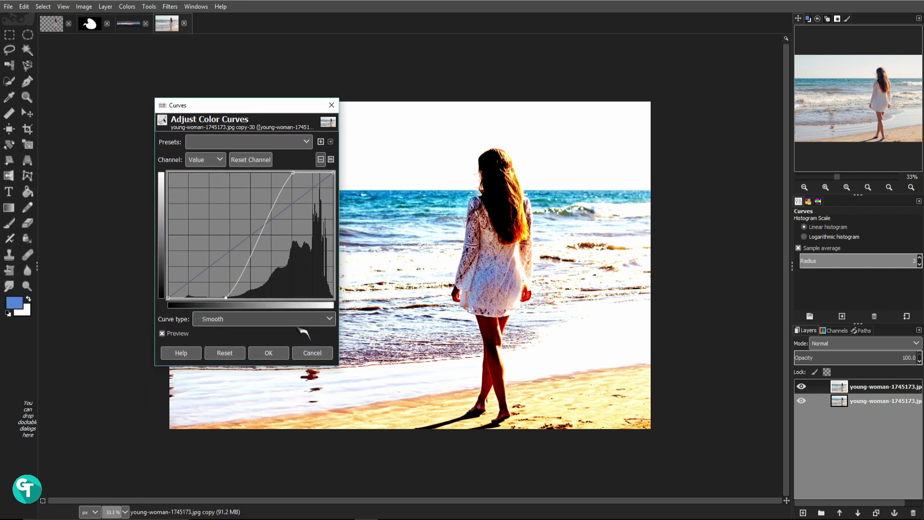
pyautogui.click(269, 353)
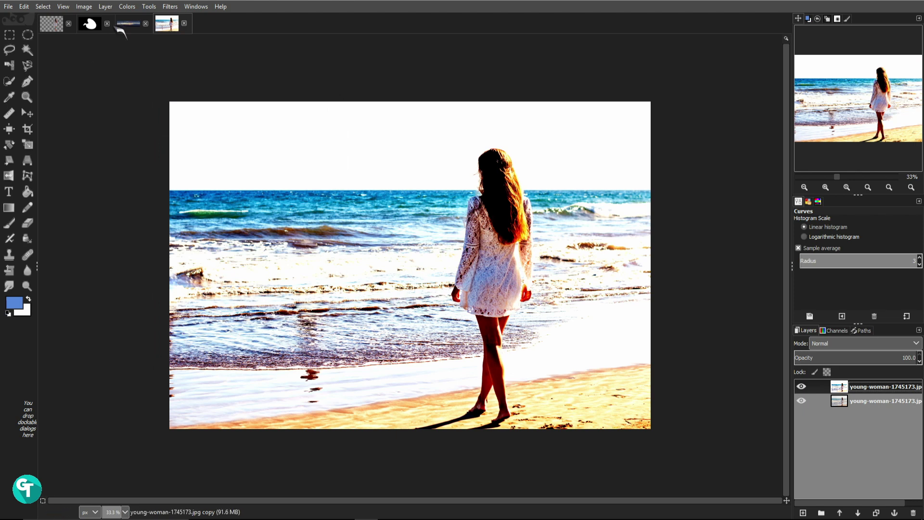
# Apply Levels to the duplicate layer with input black point 37, gamma 0.66 and white point 219
pyautogui.click(127, 6)
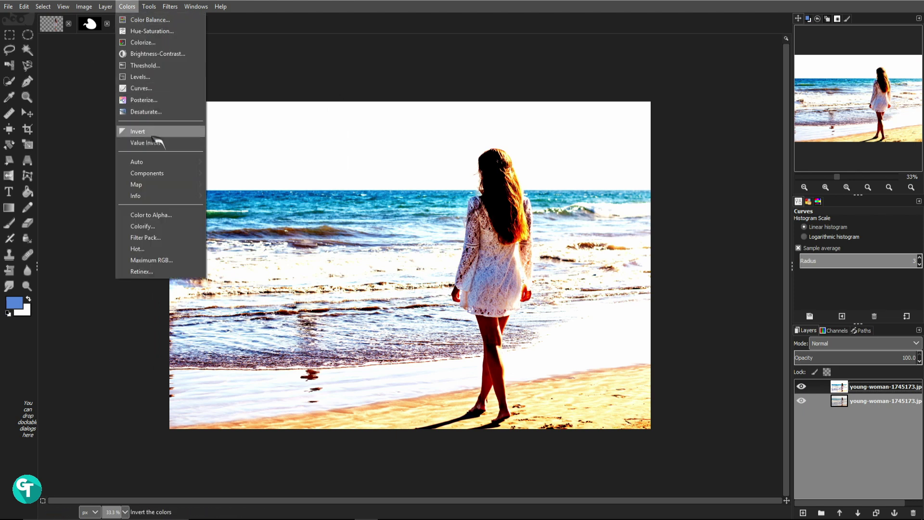
pyautogui.click(149, 77)
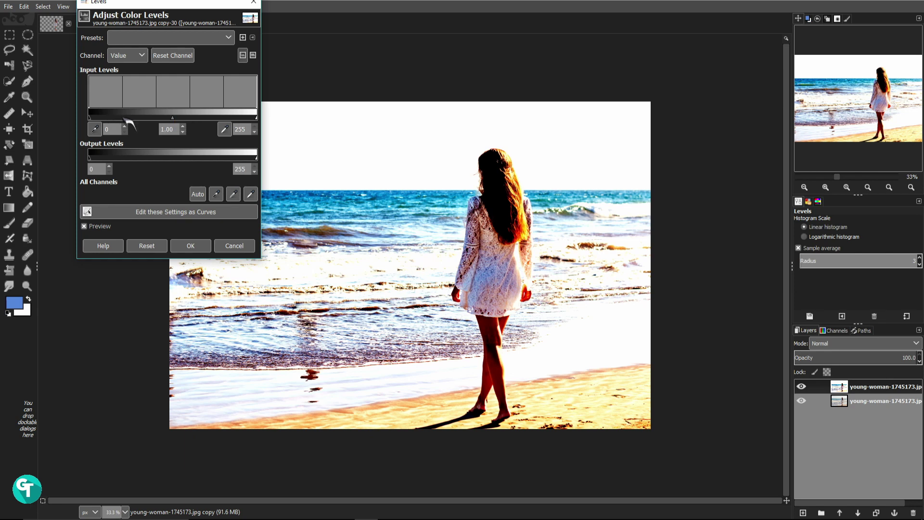
pyautogui.moveTo(172, 118); pyautogui.dragTo(193, 125)
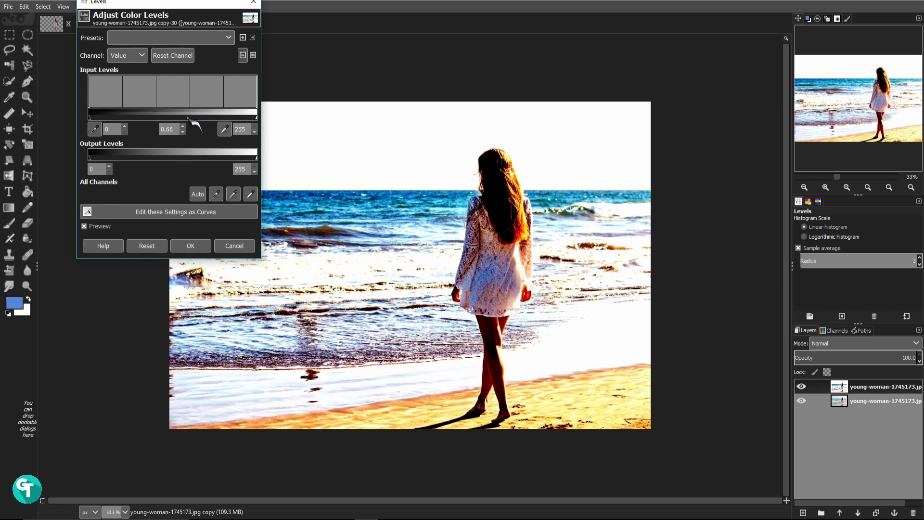
pyautogui.moveTo(90, 121); pyautogui.dragTo(119, 123)
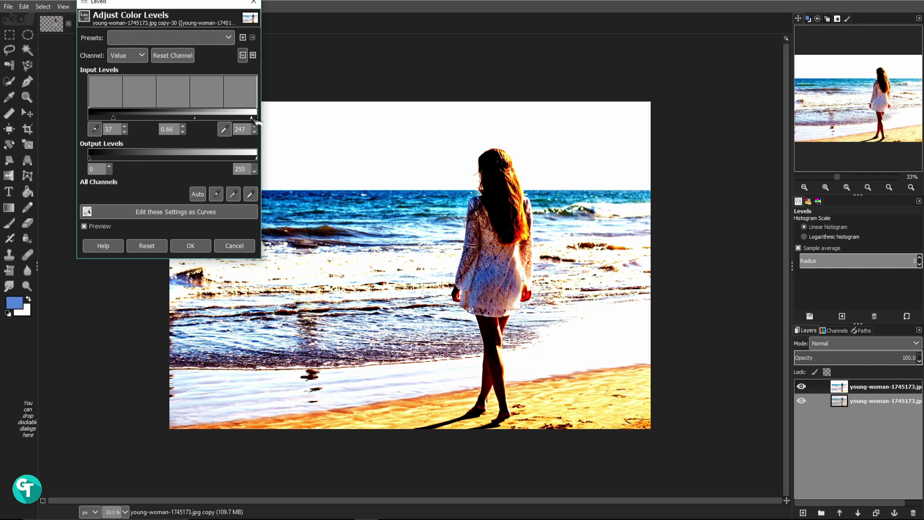
pyautogui.moveTo(257, 121); pyautogui.dragTo(243, 123)
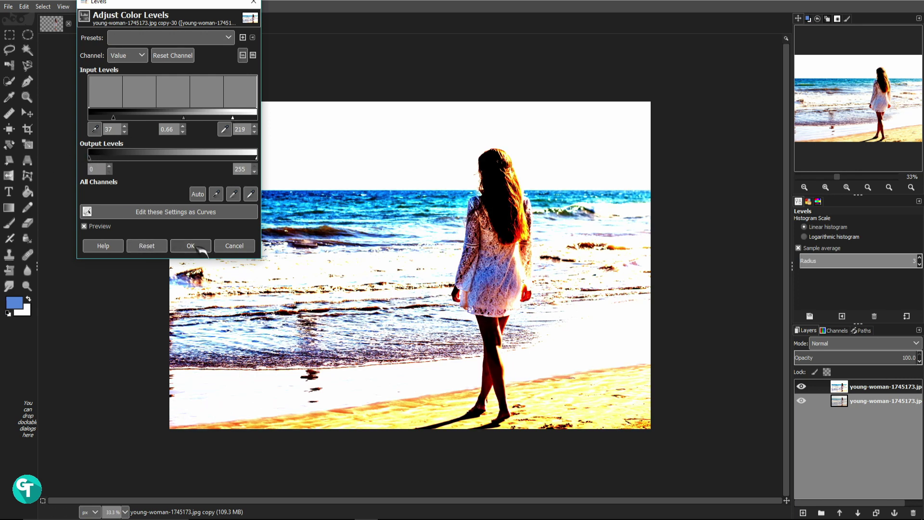
pyautogui.click(191, 246)
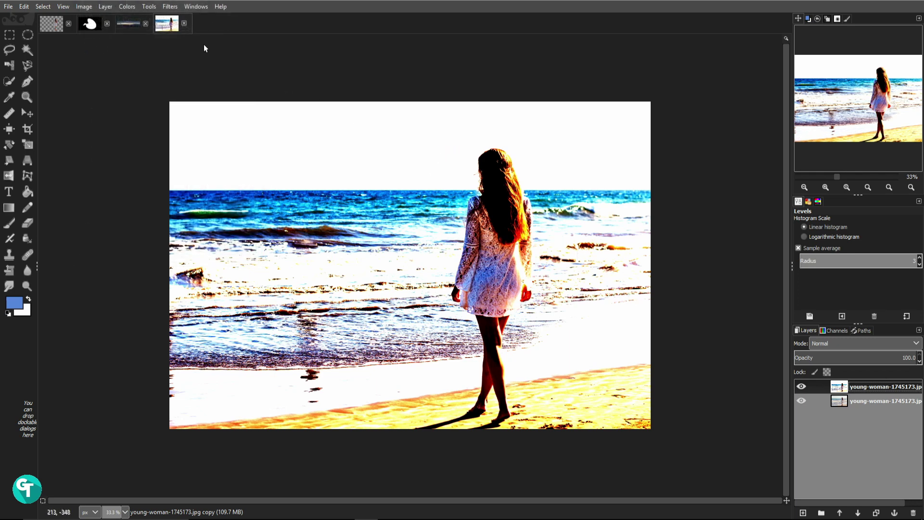
# Desaturate the duplicate layer based on Luminosity and invert its colors
pyautogui.click(127, 6)
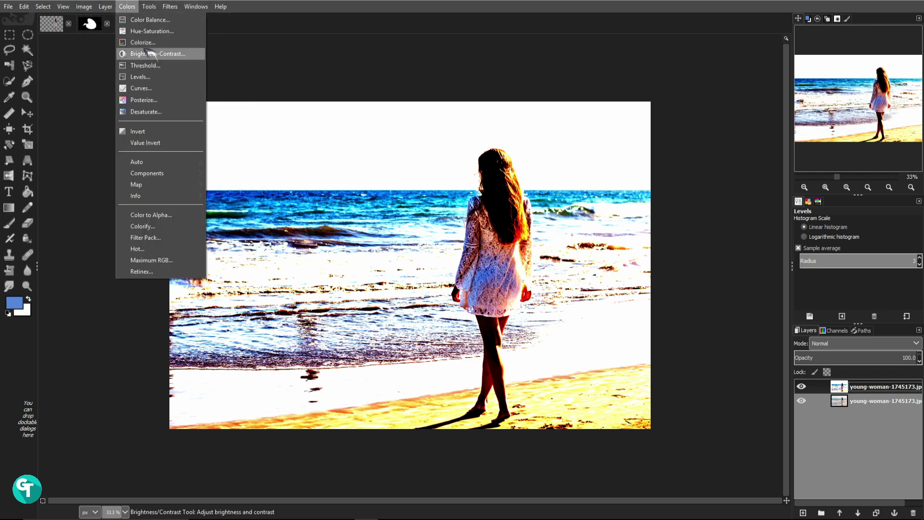
pyautogui.click(175, 111)
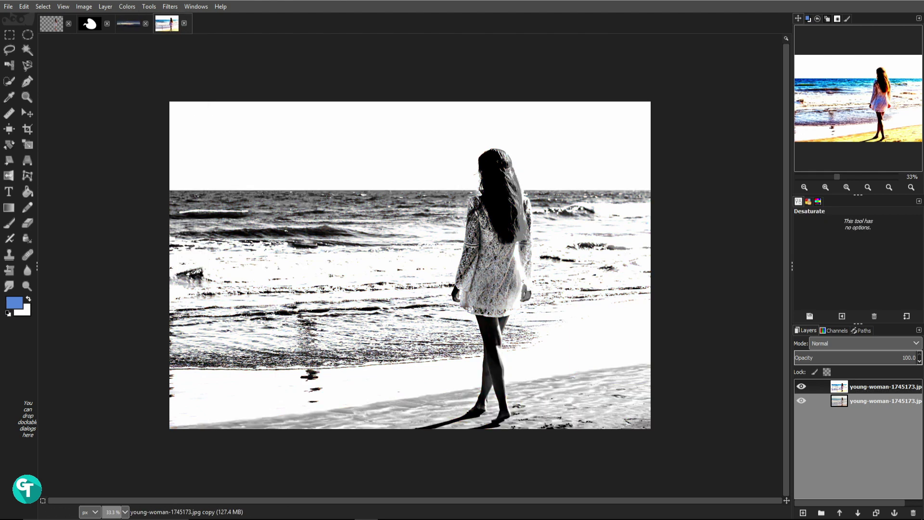
pyautogui.moveTo(124, 206); pyautogui.dragTo(220, 124)
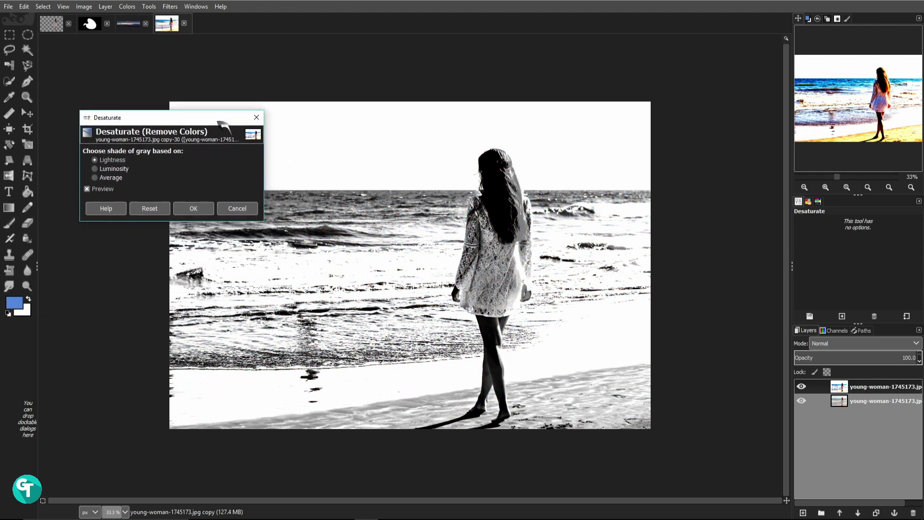
pyautogui.click(126, 169)
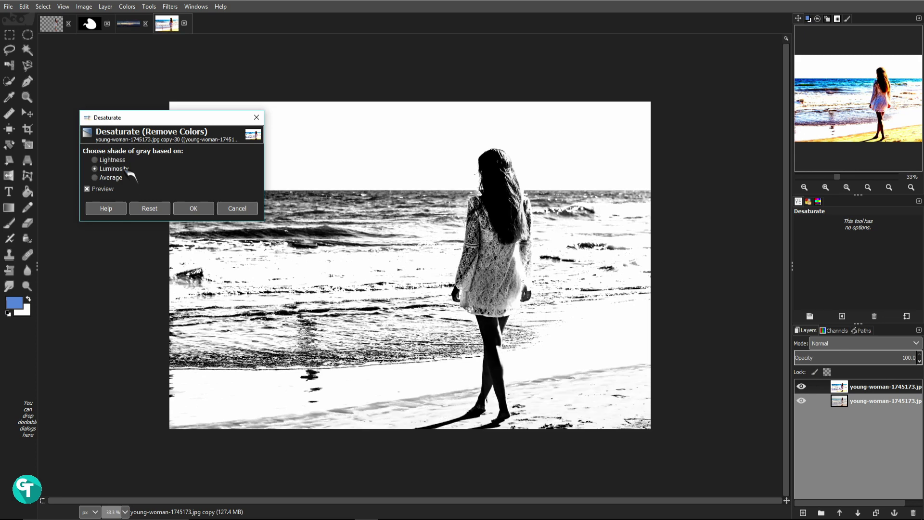
pyautogui.click(112, 178)
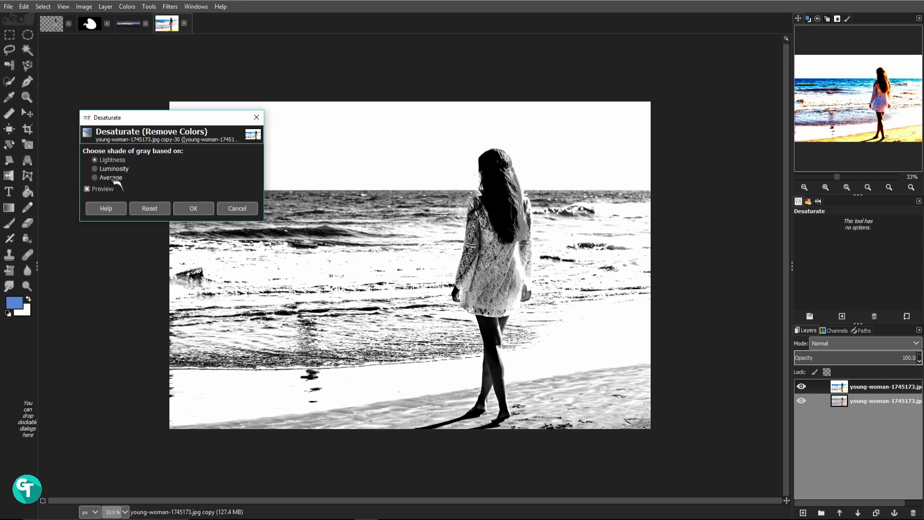
pyautogui.click(114, 169)
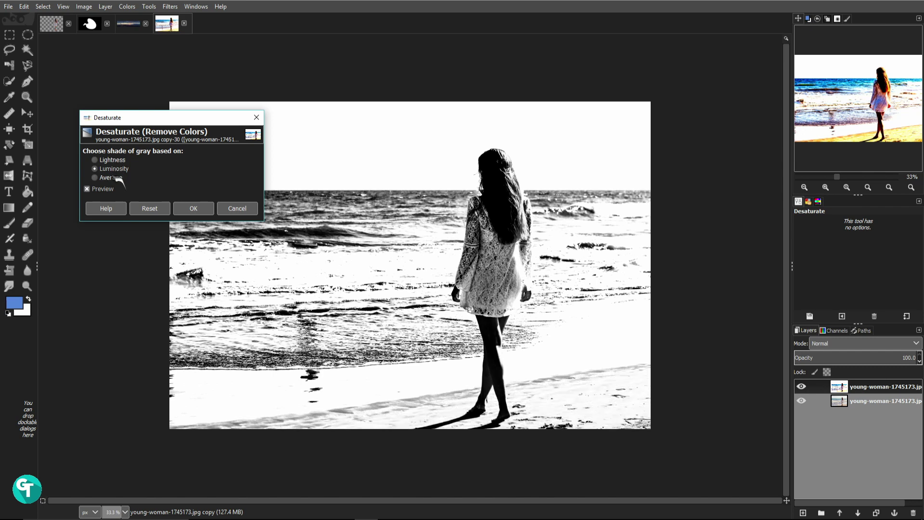
pyautogui.click(115, 178)
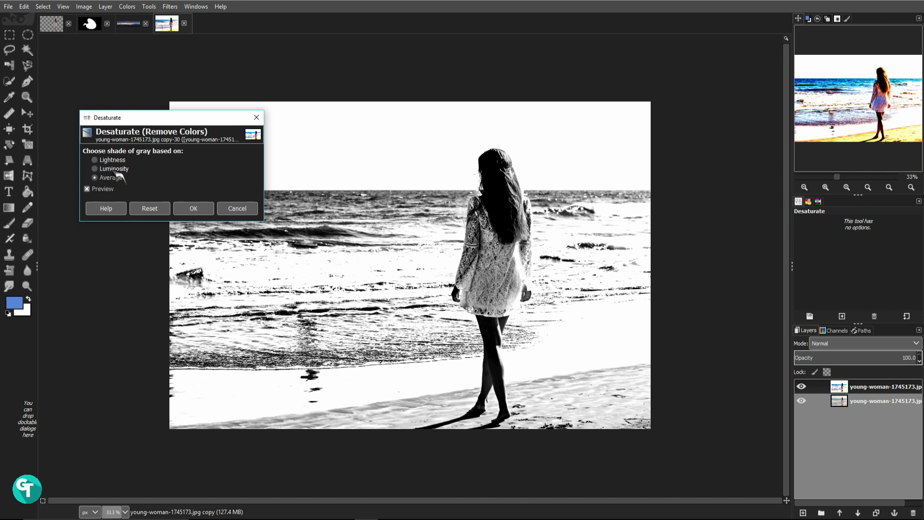
pyautogui.click(115, 169)
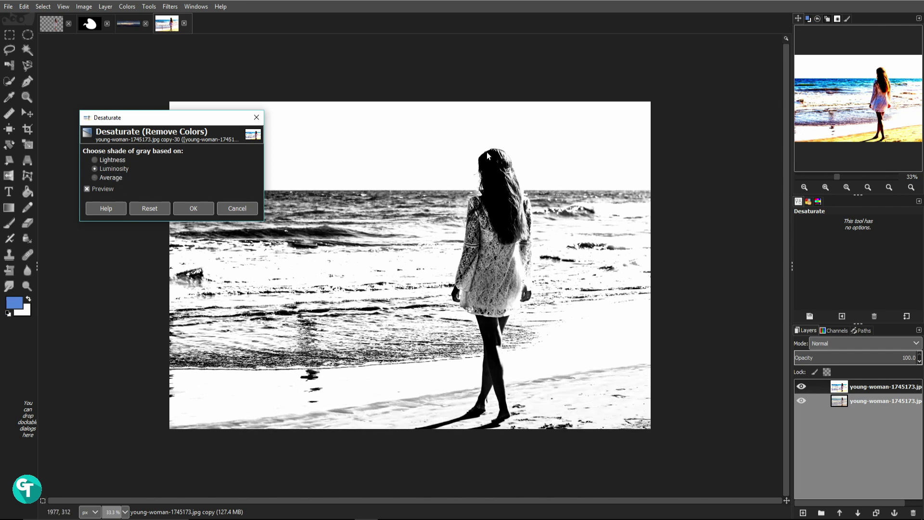
pyautogui.click(115, 179)
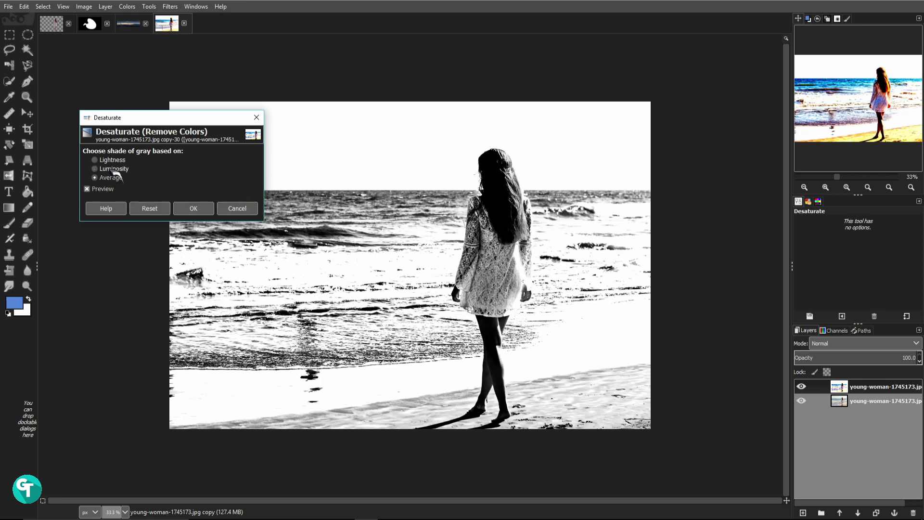
pyautogui.click(113, 169)
pyautogui.click(193, 208)
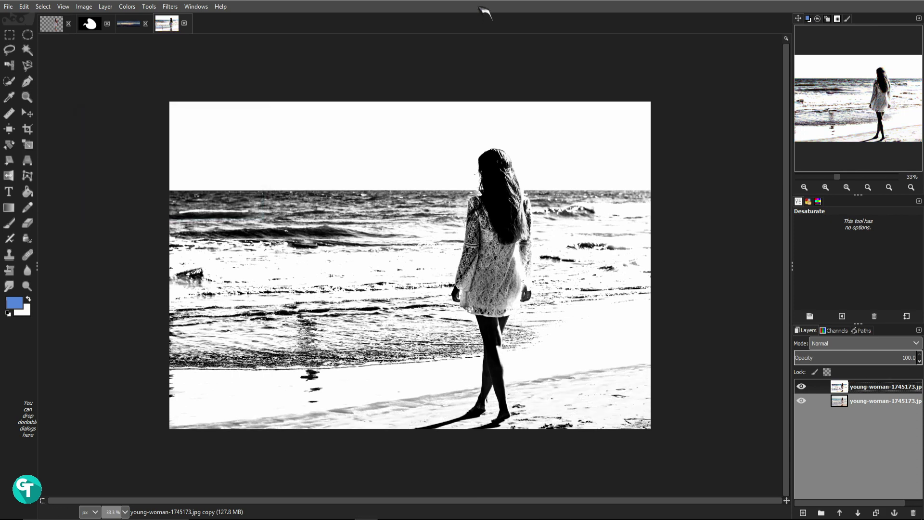
pyautogui.click(137, 7)
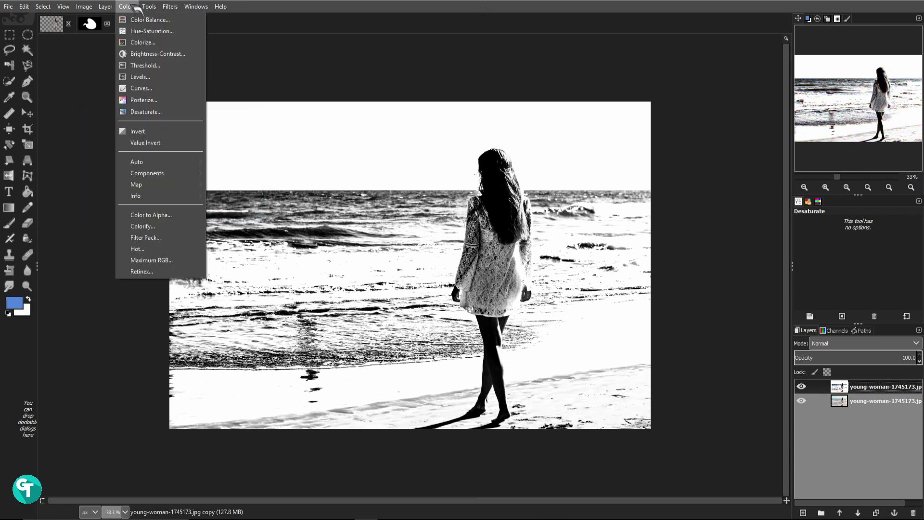
pyautogui.click(140, 131)
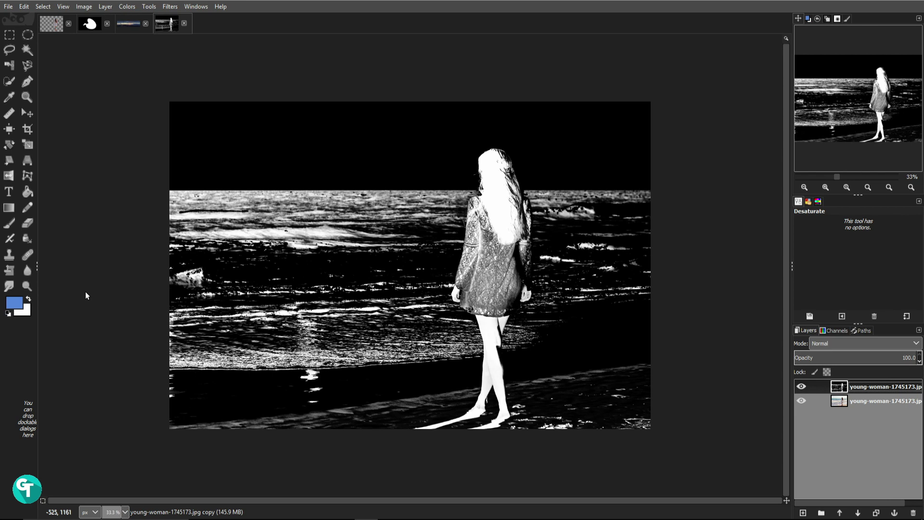
# Paint the sea, waves and sand around the woman black using the Paintbrush at size 409.89 with default colors
pyautogui.press('p')
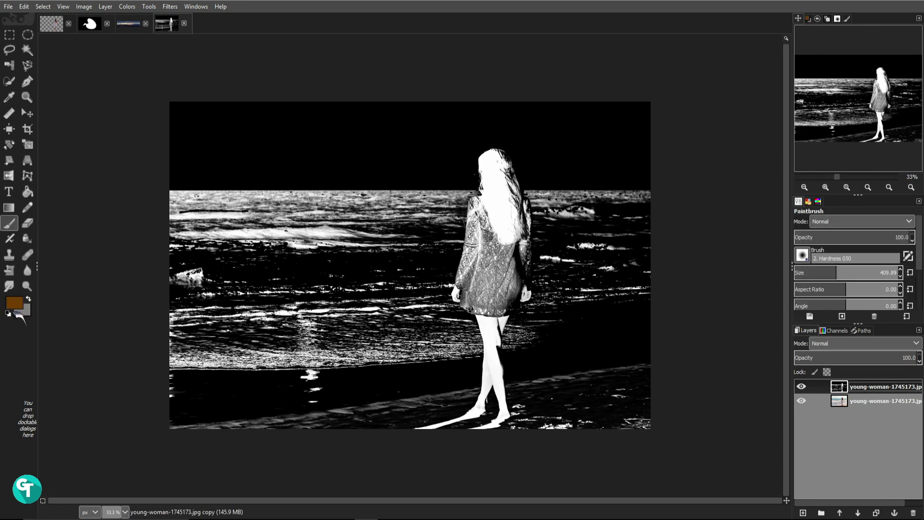
pyautogui.press('d')
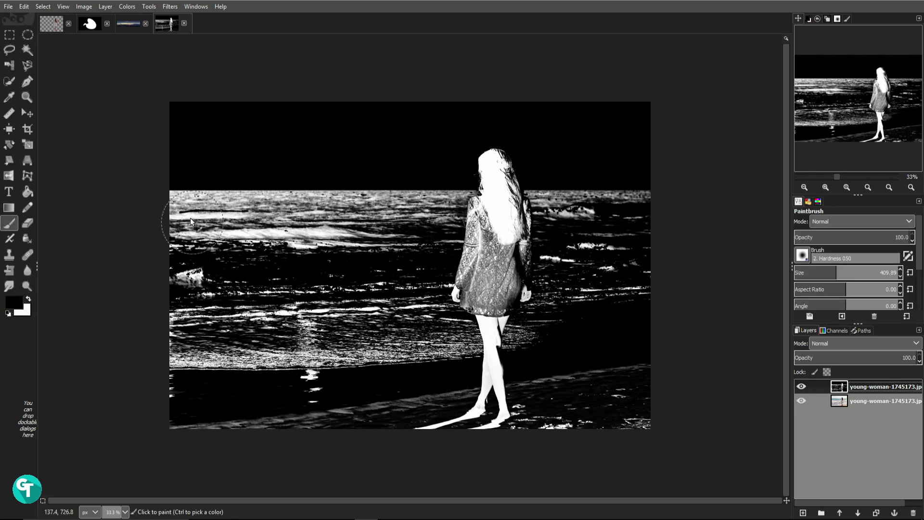
pyautogui.moveTo(196, 192)
pyautogui.mouseDown()
pyautogui.moveTo(181, 229)
pyautogui.moveTo(228, 179)
pyautogui.moveTo(228, 263)
pyautogui.moveTo(181, 232)
pyautogui.moveTo(190, 381)
pyautogui.moveTo(167, 356)
pyautogui.moveTo(194, 409)
pyautogui.moveTo(253, 414)
pyautogui.moveTo(250, 356)
pyautogui.moveTo(320, 428)
pyautogui.moveTo(340, 422)
pyautogui.moveTo(296, 336)
pyautogui.moveTo(292, 363)
pyautogui.moveTo(267, 362)
pyautogui.moveTo(260, 292)
pyautogui.moveTo(219, 350)
pyautogui.moveTo(263, 183)
pyautogui.moveTo(301, 157)
pyautogui.moveTo(283, 225)
pyautogui.moveTo(253, 217)
pyautogui.moveTo(299, 146)
pyautogui.moveTo(313, 212)
pyautogui.moveTo(285, 302)
pyautogui.moveTo(321, 307)
pyautogui.moveTo(183, 308)
pyautogui.mouseUp()
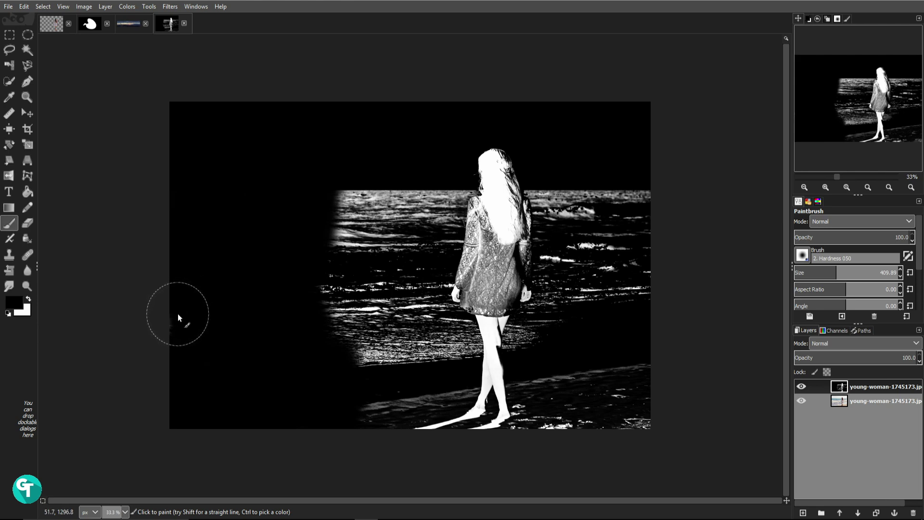
pyautogui.moveTo(177, 311)
pyautogui.mouseDown()
pyautogui.moveTo(396, 373)
pyautogui.moveTo(347, 157)
pyautogui.moveTo(428, 365)
pyautogui.moveTo(697, 346)
pyautogui.moveTo(636, 199)
pyautogui.moveTo(556, 191)
pyautogui.moveTo(578, 437)
pyautogui.moveTo(549, 343)
pyautogui.moveTo(556, 210)
pyautogui.moveTo(425, 190)
pyautogui.moveTo(429, 306)
pyautogui.moveTo(446, 380)
pyautogui.moveTo(462, 357)
pyautogui.mouseUp()
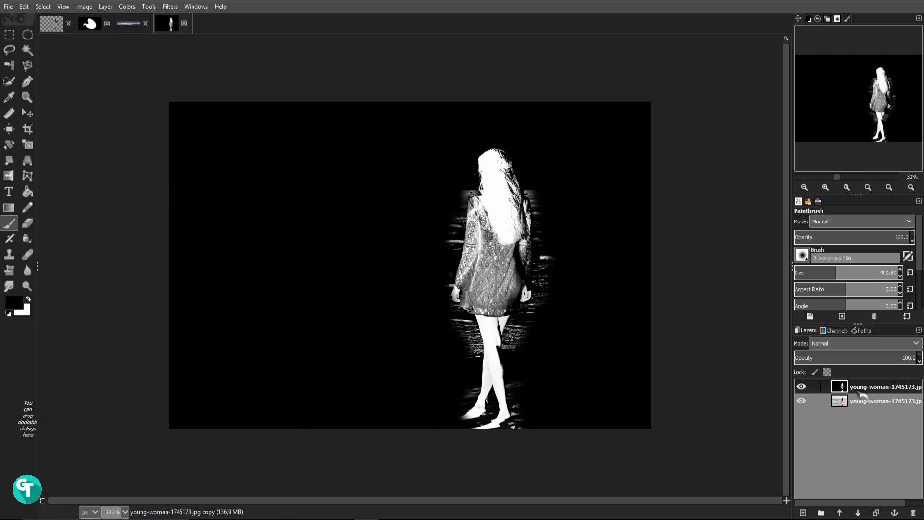
# Lower the mask layer's opacity to 51 and paint white over the middle of the woman's dress
pyautogui.click(858, 357)
pyautogui.press('x')
pyautogui.press('[')
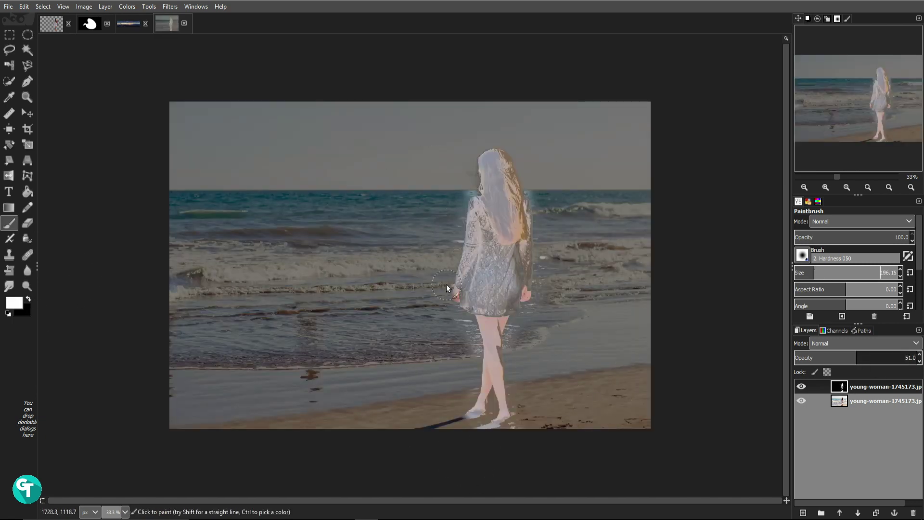
pyautogui.scroll(2, 471, 187)
pyautogui.moveTo(547, 228)
pyautogui.mouseDown()
pyautogui.moveTo(516, 375)
pyautogui.moveTo(533, 251)
pyautogui.moveTo(567, 235)
pyautogui.moveTo(525, 367)
pyautogui.moveTo(526, 207)
pyautogui.mouseUp()
pyautogui.press('[')
pyautogui.click(846, 187)
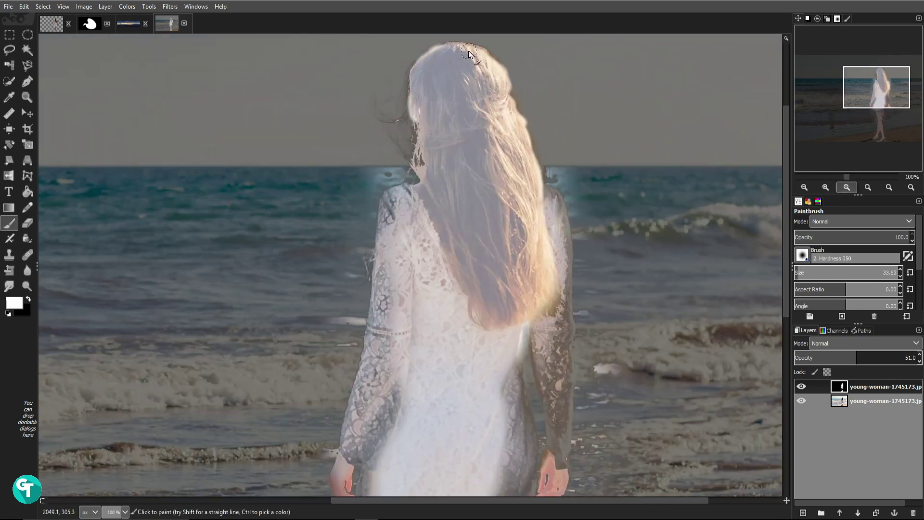
# Paint the dress edges, hem, sleeves and hands white with a brush of about 33.53
pyautogui.scroll(-5, 486, 255)
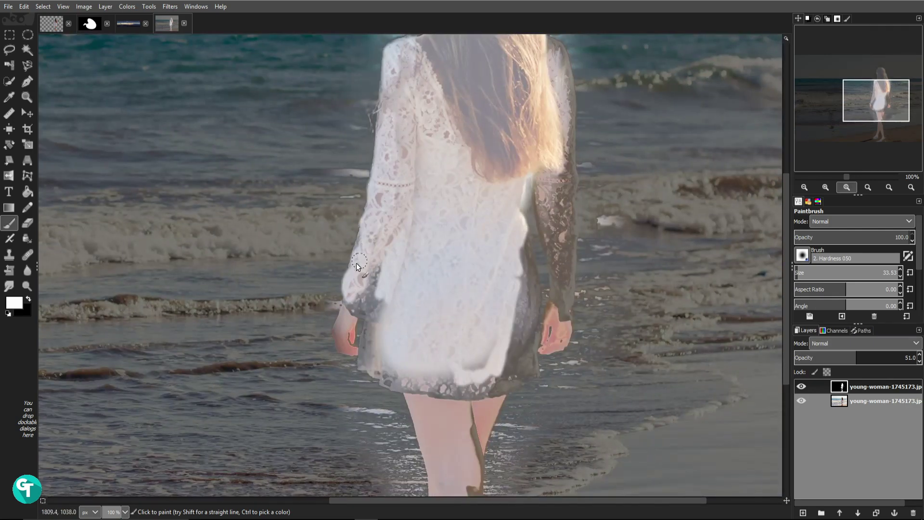
pyautogui.moveTo(356, 263)
pyautogui.mouseDown()
pyautogui.moveTo(377, 289)
pyautogui.moveTo(372, 313)
pyautogui.mouseUp()
pyautogui.moveTo(519, 263); pyautogui.dragTo(523, 350)
pyautogui.moveTo(435, 396)
pyautogui.mouseDown()
pyautogui.moveTo(377, 371)
pyautogui.moveTo(386, 341)
pyautogui.mouseUp()
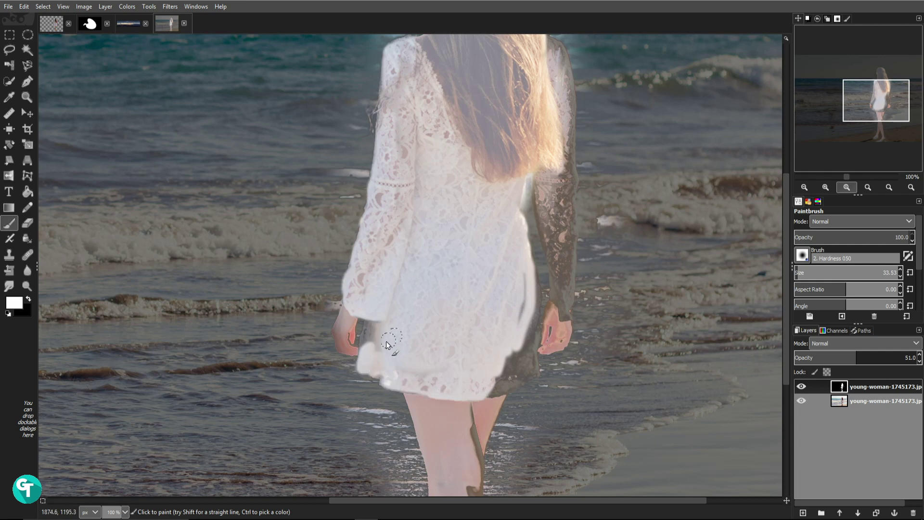
pyautogui.moveTo(529, 323); pyautogui.dragTo(531, 361)
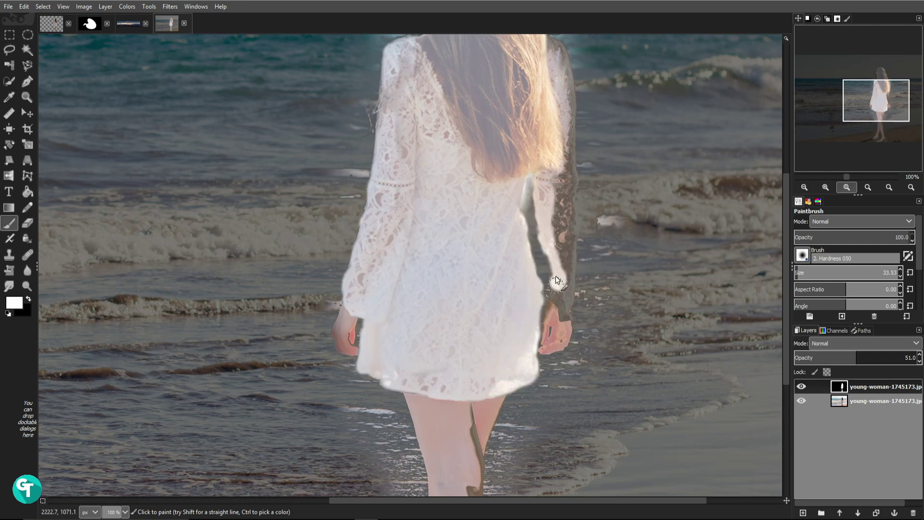
pyautogui.moveTo(558, 183)
pyautogui.mouseDown()
pyautogui.moveTo(567, 174)
pyautogui.moveTo(563, 328)
pyautogui.mouseUp()
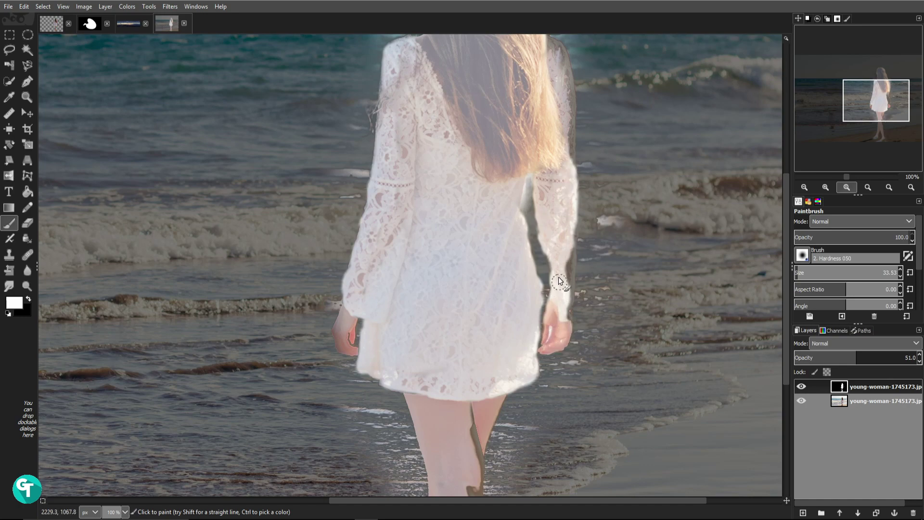
pyautogui.scroll(1, 558, 281)
pyautogui.hscroll(6, 429, 181)
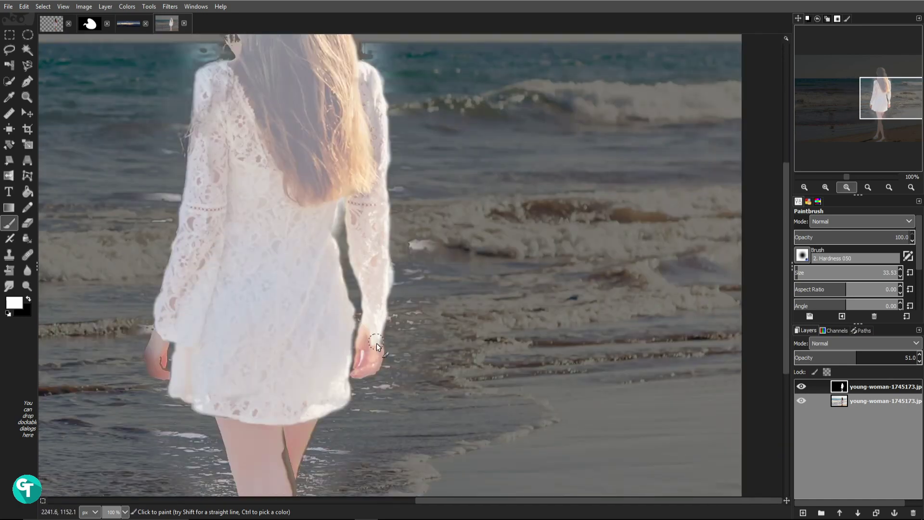
pyautogui.scroll(8, 312, 301)
pyautogui.hscroll(1, 312, 302)
pyautogui.scroll(-11, 296, 249)
pyautogui.hscroll(-2, 296, 249)
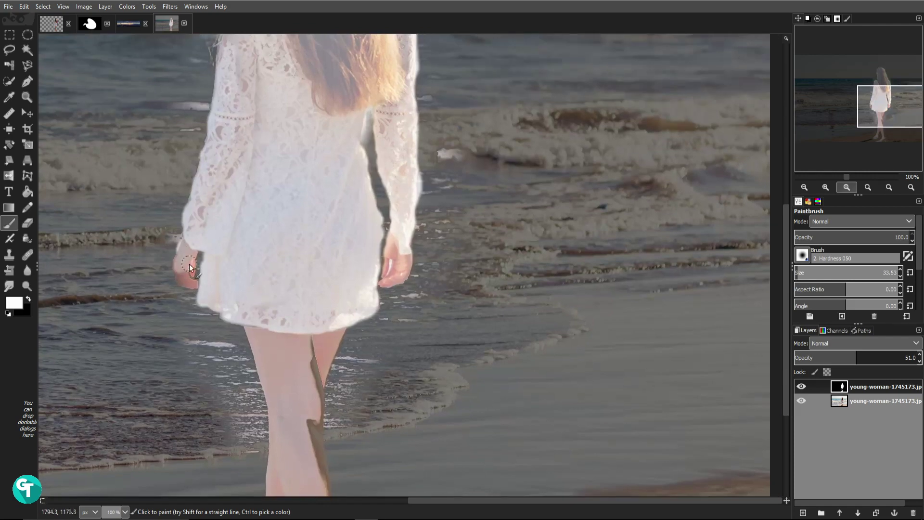
# Enlarge the brush to about 70.70 and paint the woman's legs and feet white
pyautogui.scroll(-6, 265, 290)
pyautogui.hscroll(2, 265, 290)
pyautogui.press(']')
pyautogui.press(']')
pyautogui.press(']')
pyautogui.press(']')
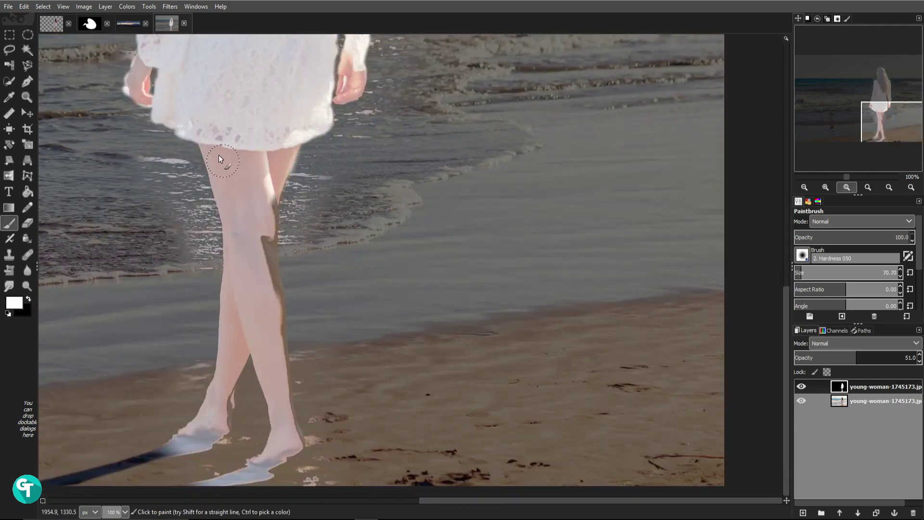
pyautogui.moveTo(267, 231); pyautogui.dragTo(275, 392)
pyautogui.moveTo(269, 455)
pyautogui.mouseDown()
pyautogui.moveTo(283, 395)
pyautogui.moveTo(263, 313)
pyautogui.moveTo(271, 280)
pyautogui.moveTo(231, 358)
pyautogui.moveTo(236, 267)
pyautogui.moveTo(262, 238)
pyautogui.mouseUp()
pyautogui.moveTo(187, 429)
pyautogui.mouseDown()
pyautogui.moveTo(224, 400)
pyautogui.moveTo(296, 428)
pyautogui.mouseUp()
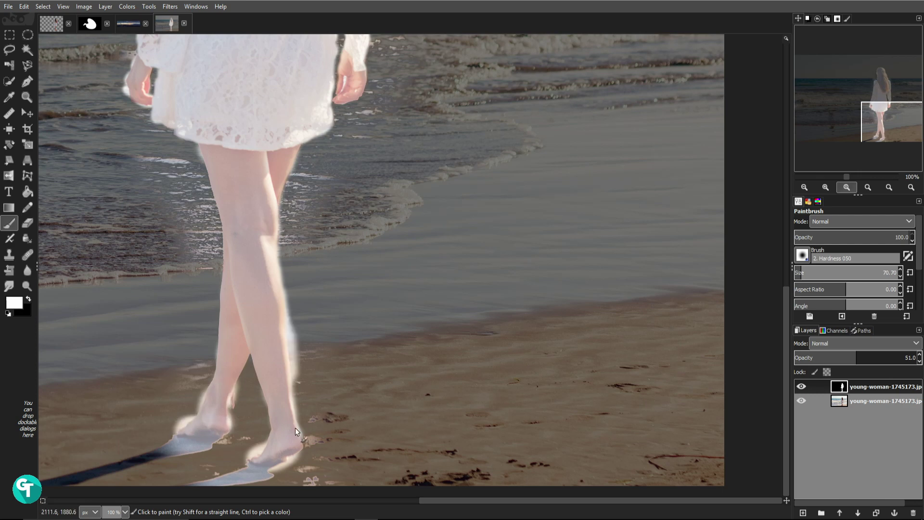
# Restore the mask layer's opacity to 100 and paint black around the legs and feet, covering the cast shadows
pyautogui.moveTo(857, 357); pyautogui.dragTo(918, 357)
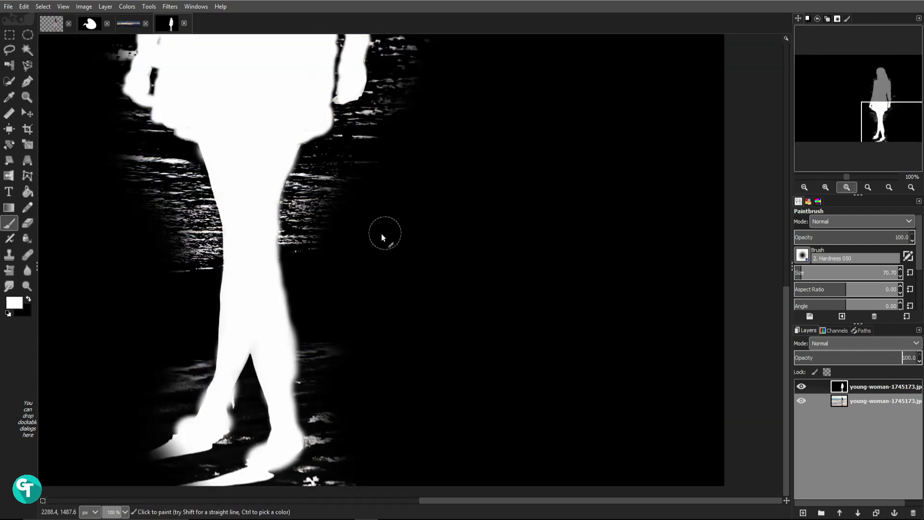
pyautogui.press('x')
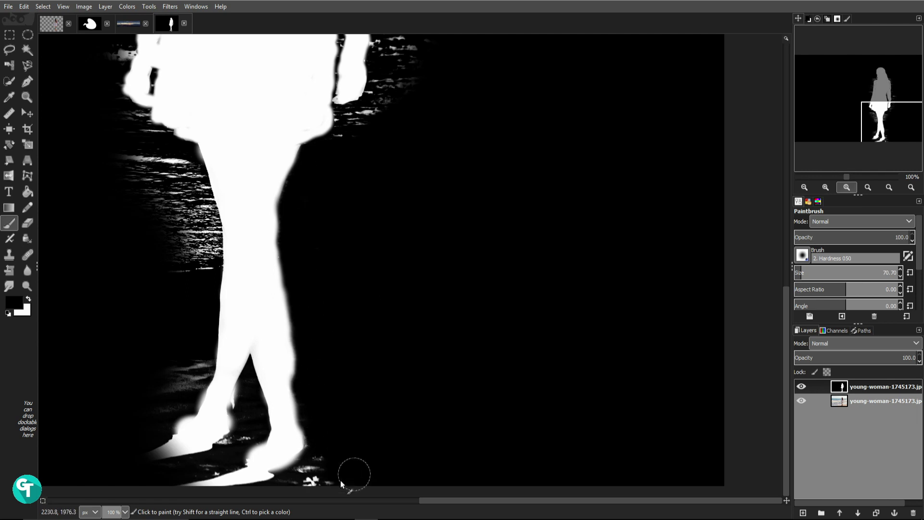
pyautogui.moveTo(340, 480)
pyautogui.mouseDown()
pyautogui.moveTo(186, 481)
pyautogui.moveTo(160, 444)
pyautogui.mouseUp()
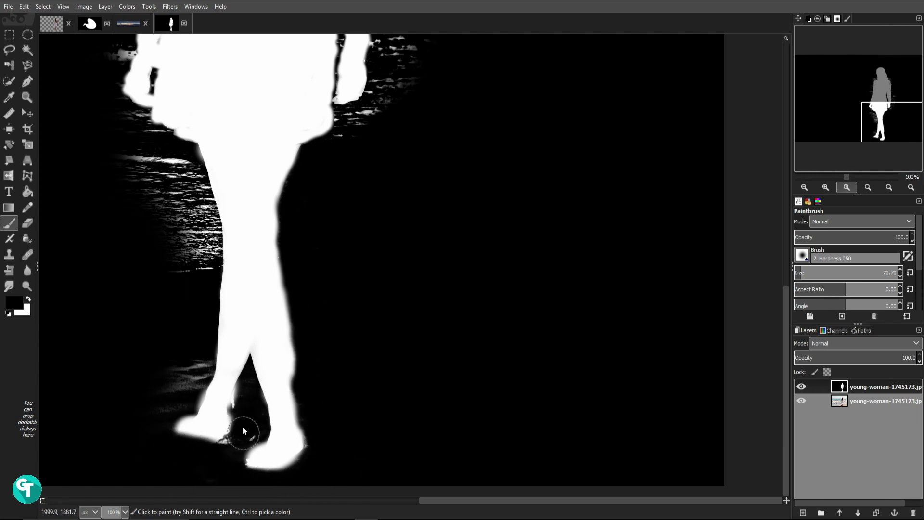
pyautogui.moveTo(194, 384)
pyautogui.mouseDown()
pyautogui.moveTo(167, 312)
pyautogui.moveTo(203, 277)
pyautogui.moveTo(194, 167)
pyautogui.moveTo(161, 140)
pyautogui.mouseUp()
# Paint out the remaining wave traces in black along both arms and shoulders of the woman
pyautogui.scroll(6, 221, 195)
pyautogui.moveTo(220, 166); pyautogui.dragTo(230, 289)
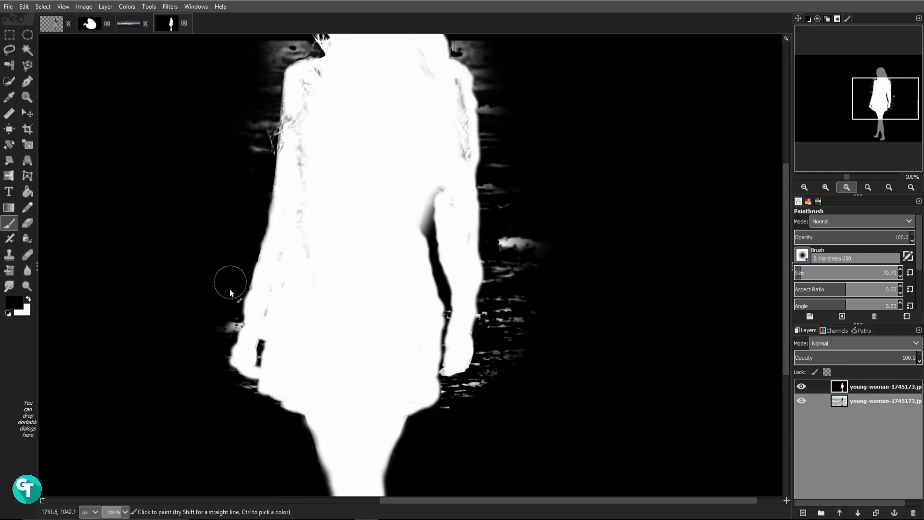
pyautogui.scroll(5, 243, 195)
pyautogui.hscroll(2, 244, 196)
pyautogui.hscroll(-3, 192, 283)
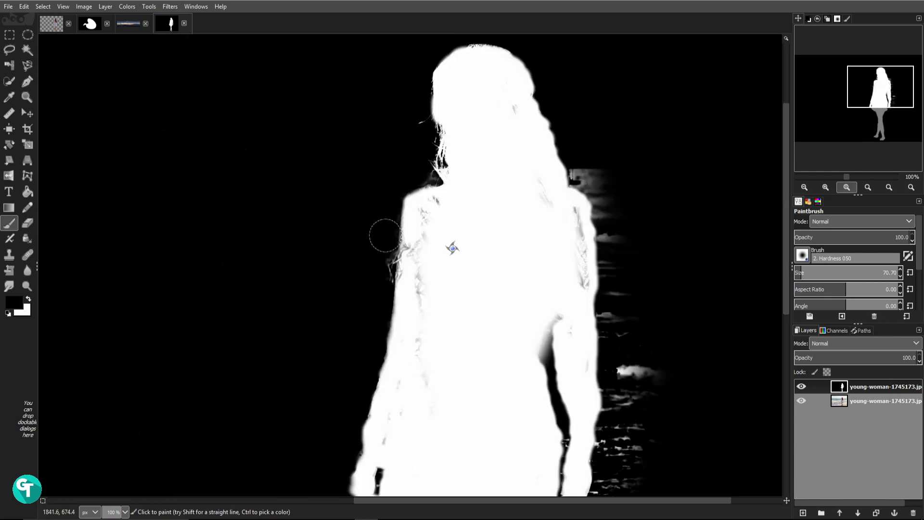
pyautogui.hscroll(6, 257, 304)
pyautogui.scroll(3, 258, 303)
pyautogui.scroll(-5, 282, 338)
pyautogui.hscroll(3, 282, 338)
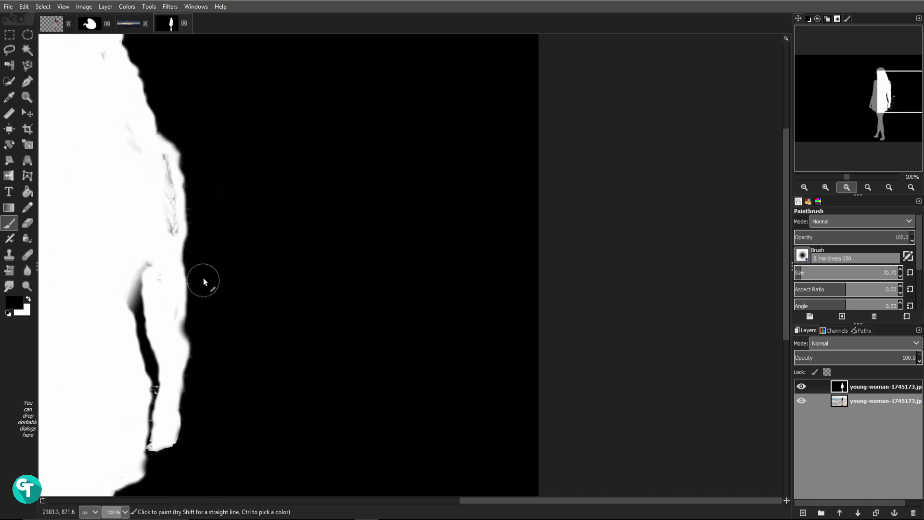
# Clean up the narrow gap between the sleeve and the dress in black with a tiny brush of about 2.88
pyautogui.hscroll(-3, 203, 280)
pyautogui.press('[')
pyautogui.press('[')
pyautogui.press('[')
pyautogui.press('[')
pyautogui.press('[')
pyautogui.press('[')
pyautogui.scroll(4, 382, 233)
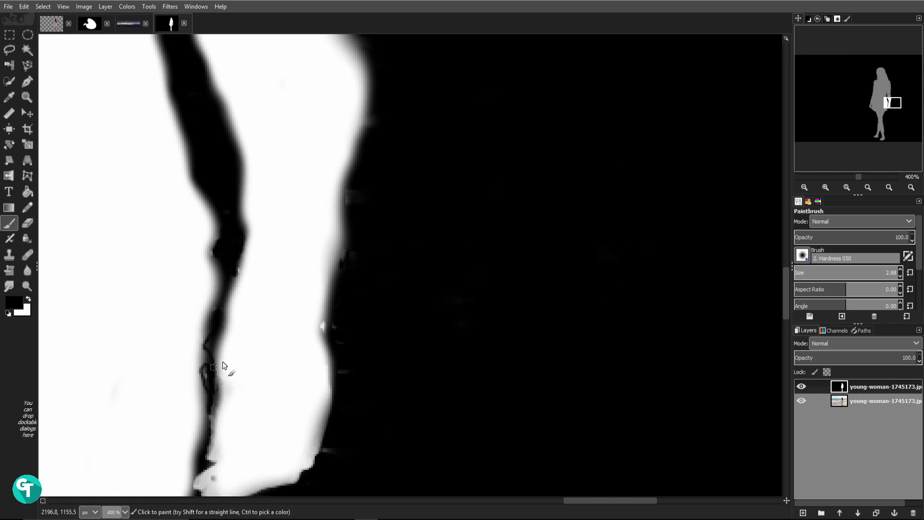
pyautogui.scroll(-5, 403, 289)
# Paint white over the leftover gray spots inside the woman's silhouette with a brush of about 149.68
pyautogui.press('x')
pyautogui.press(']')
pyautogui.press(']')
pyautogui.press(']')
pyautogui.press(']')
pyautogui.press(']')
pyautogui.press(']')
pyautogui.press(']')
pyautogui.press(']')
pyautogui.press(']')
pyautogui.press(']')
pyautogui.press(']')
pyautogui.press(']')
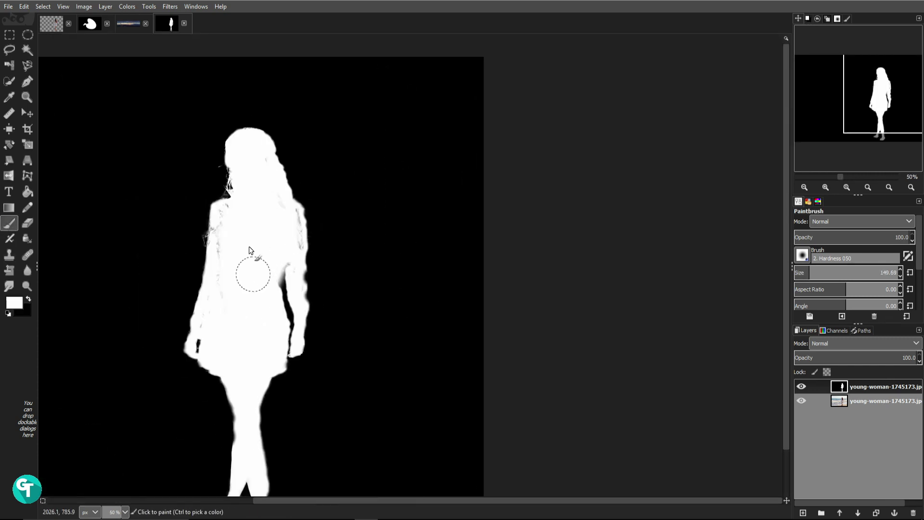
pyautogui.moveTo(249, 249)
pyautogui.mouseDown()
pyautogui.moveTo(231, 210)
pyautogui.moveTo(221, 309)
pyautogui.moveTo(282, 253)
pyautogui.moveTo(210, 320)
pyautogui.moveTo(241, 305)
pyautogui.moveTo(255, 337)
pyautogui.mouseUp()
# Reduce the brush size to about 84.64 and lower the mask layer's opacity to 43.5
pyautogui.press('[')
pyautogui.press('[')
pyautogui.press('[')
pyautogui.press('[')
pyautogui.press('[')
pyautogui.scroll(-3, 252, 338)
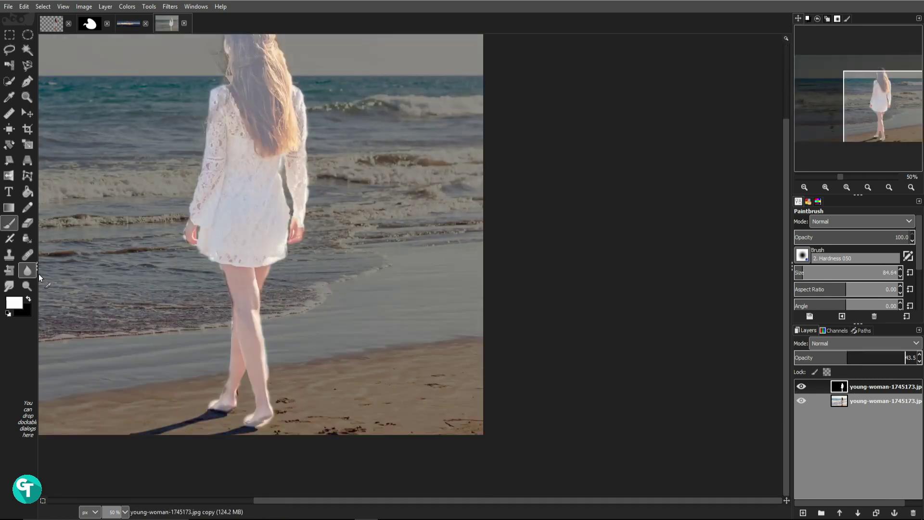
# Check the semi-transparent mask against the woman's outline and raise the mask layer's opacity back to 100
pyautogui.press('x')
pyautogui.scroll(3, 392, 305)
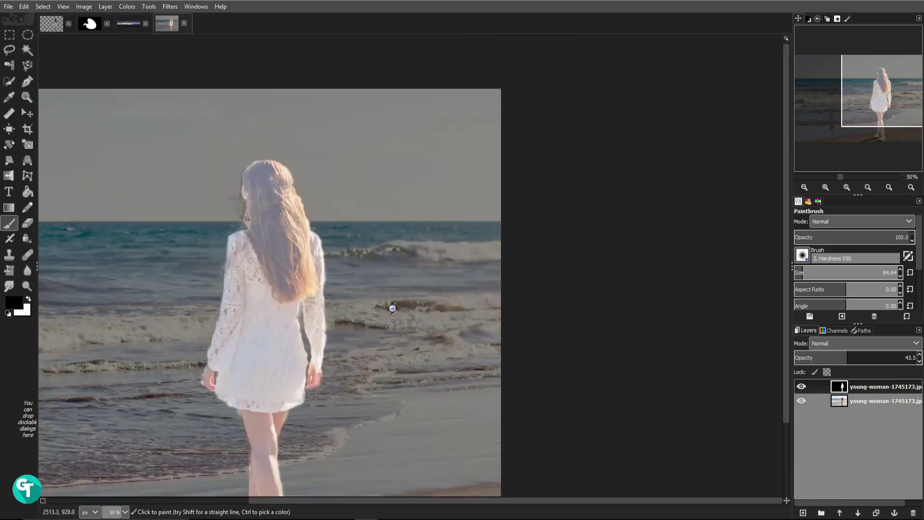
pyautogui.hscroll(-4, 392, 305)
pyautogui.scroll(-3, 392, 305)
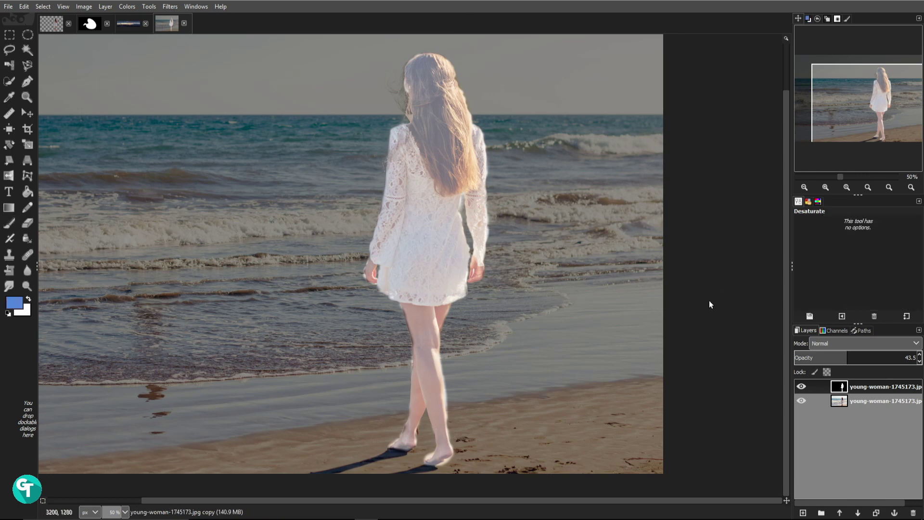
pyautogui.click(8, 223)
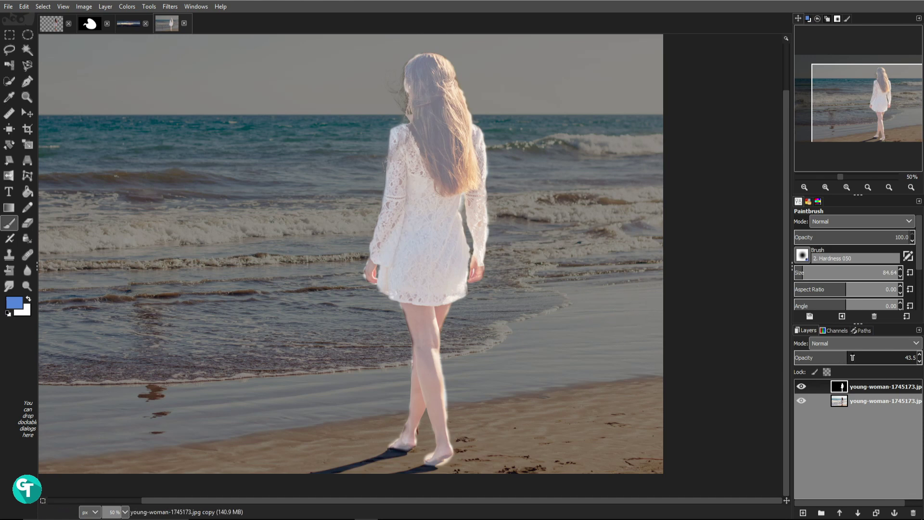
pyautogui.moveTo(852, 357); pyautogui.dragTo(920, 357)
pyautogui.press('-')
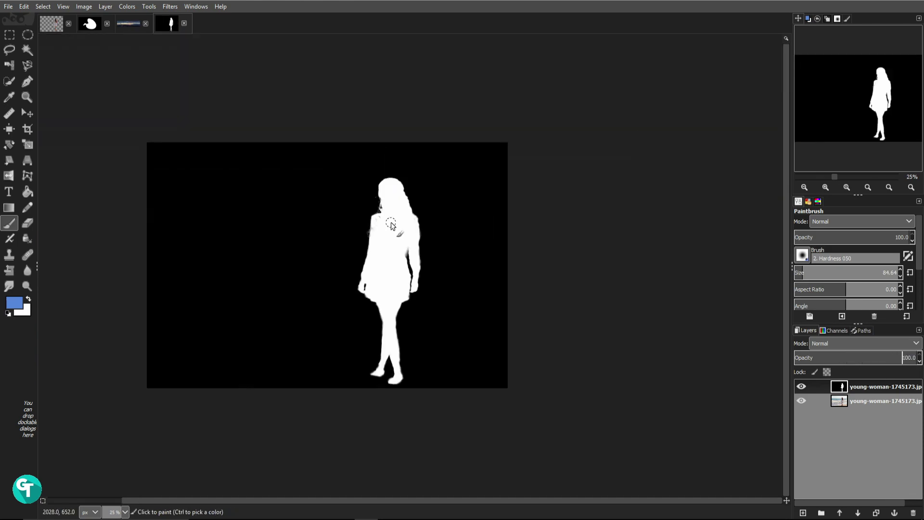
pyautogui.press('+')
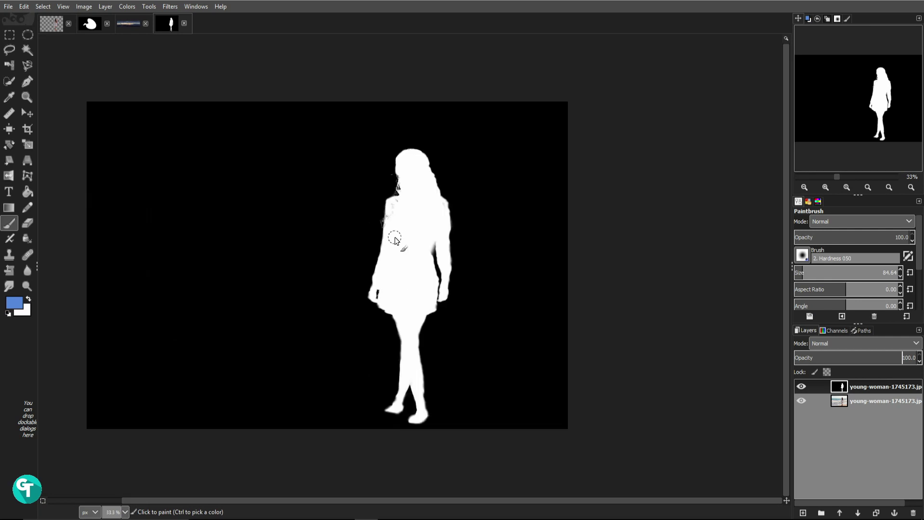
# Add a white layer mask to the original beach photo layer
pyautogui.click(868, 402)
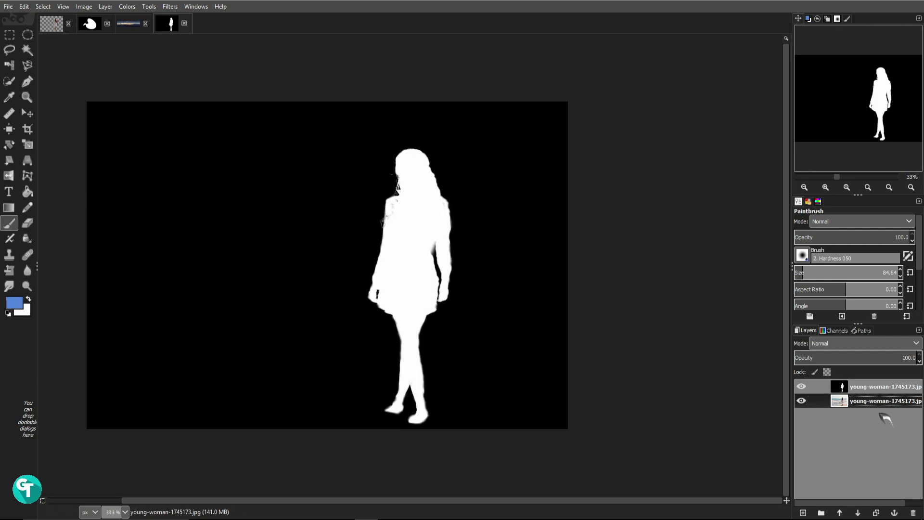
pyautogui.rightClick(883, 410)
pyautogui.click(828, 248)
pyautogui.click(828, 327)
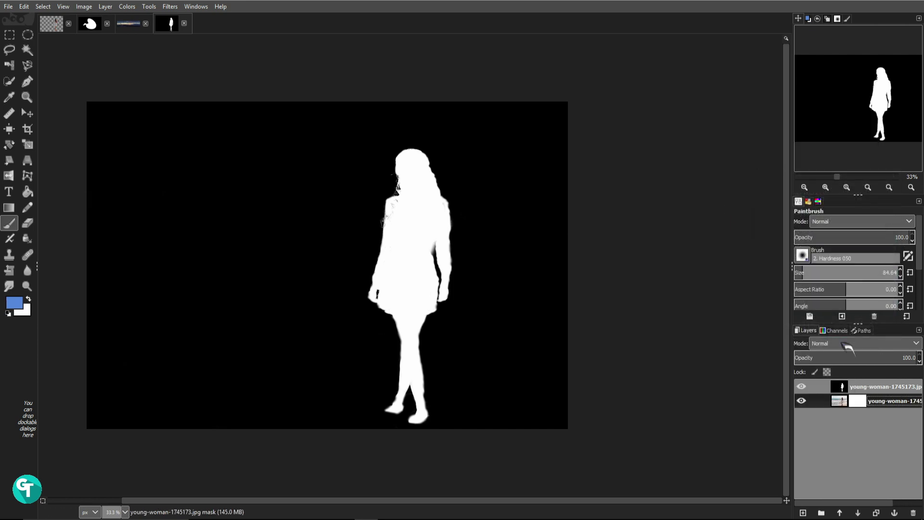
# Copy the black-and-white silhouette layer, paste and anchor it into the original photo's layer mask, and hide the silhouette layer
pyautogui.click(888, 390)
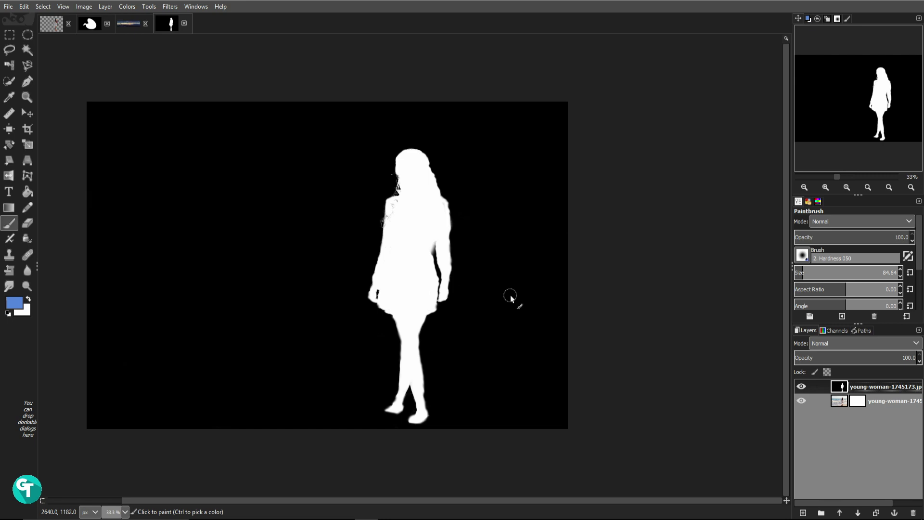
pyautogui.hotkey('ctrl', 'c')
pyautogui.click(864, 401)
pyautogui.doubleClick(867, 402)
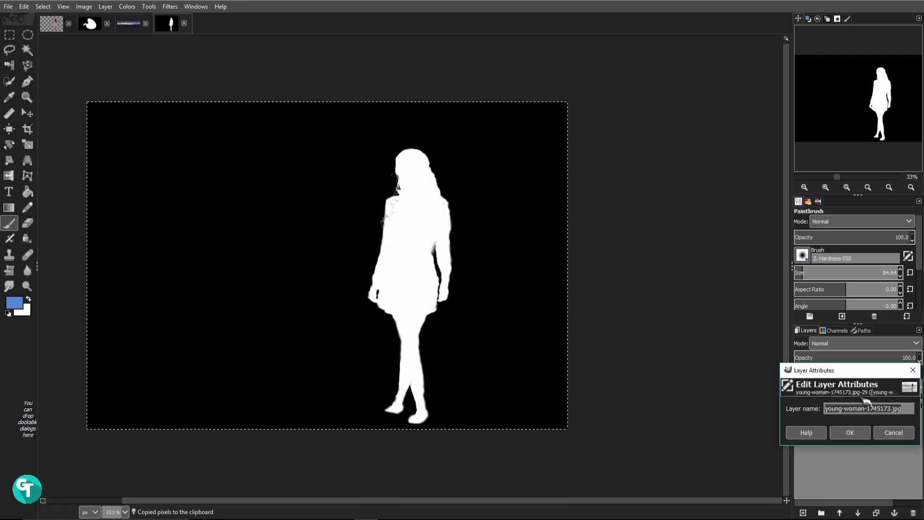
pyautogui.click(859, 436)
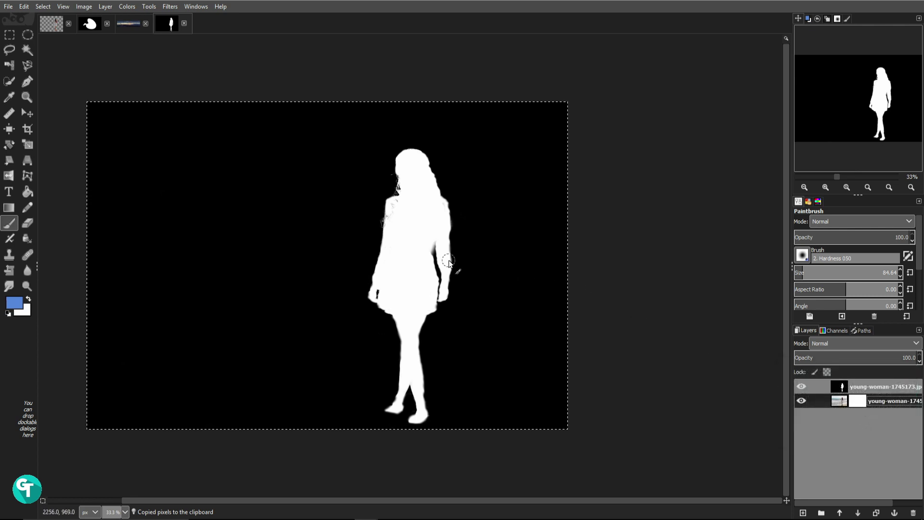
pyautogui.hotkey('ctrl', 'v')
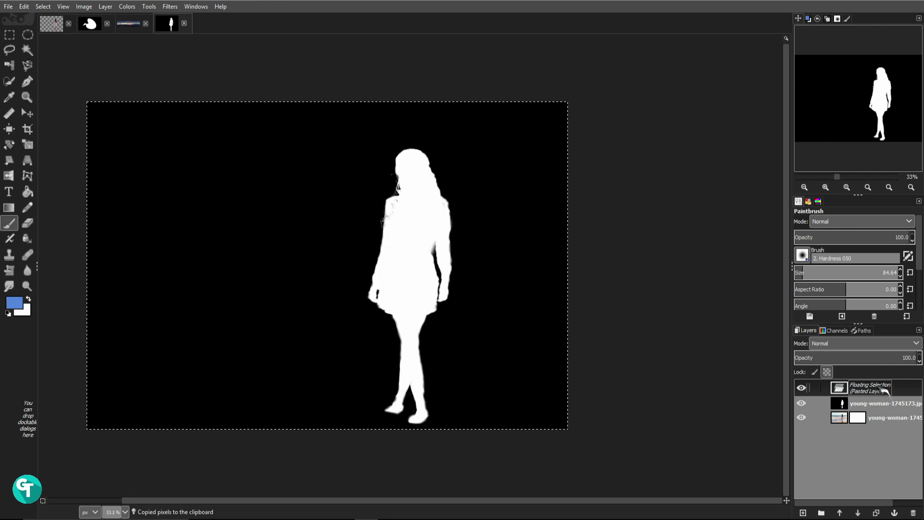
pyautogui.click(894, 512)
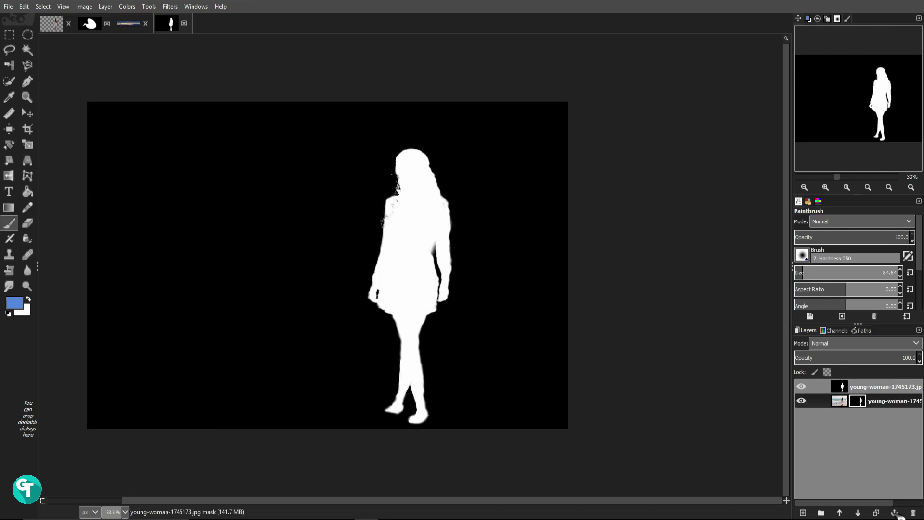
pyautogui.click(801, 386)
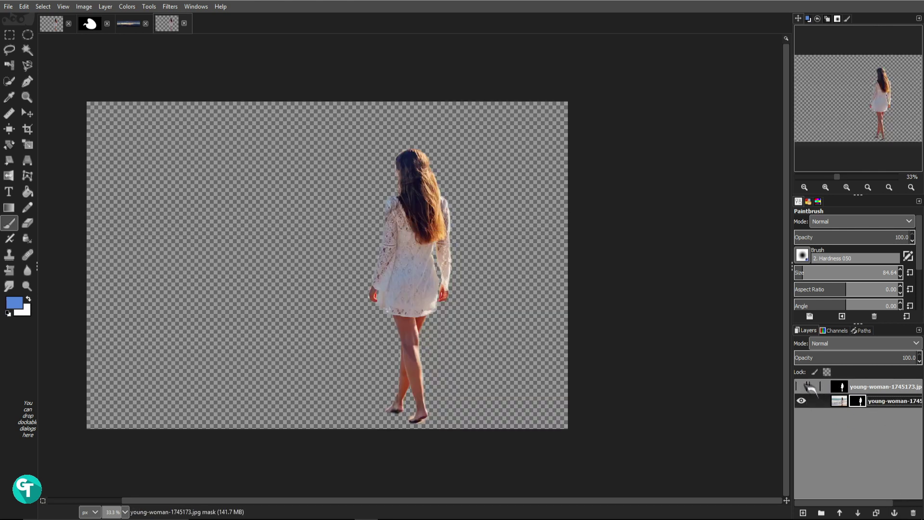
# Examine the edges of the cut-out woman on the transparent background up close and at full view
pyautogui.press('-')
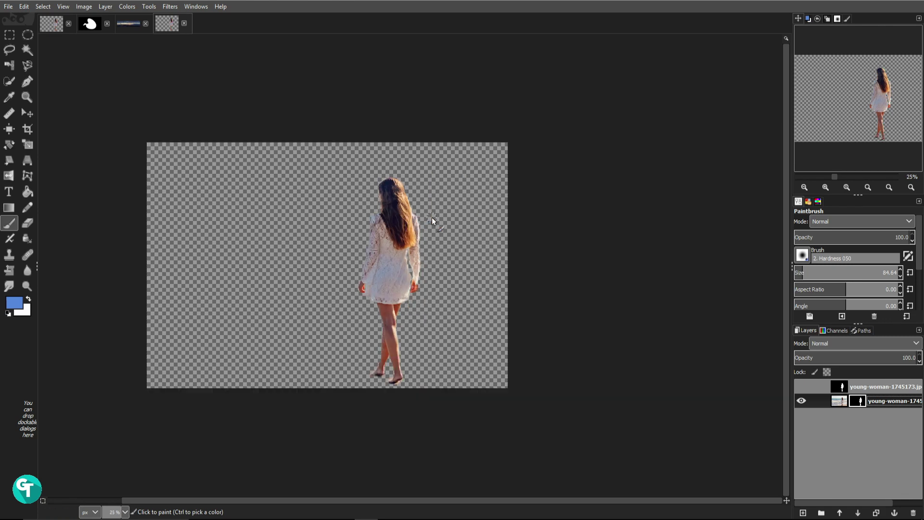
pyautogui.press('1')
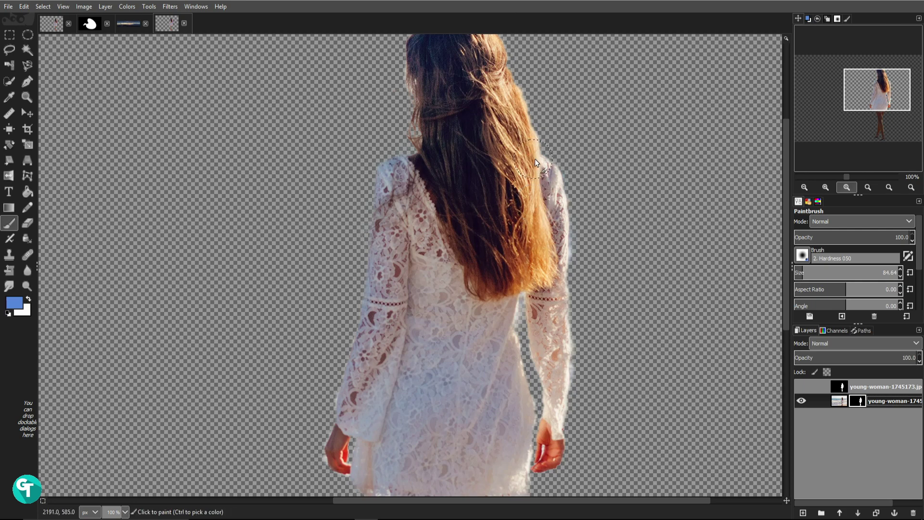
pyautogui.press('2')
pyautogui.press('-')
pyautogui.press('-')
pyautogui.press('-')
pyautogui.press('-')
pyautogui.press('-')
pyautogui.press('-')
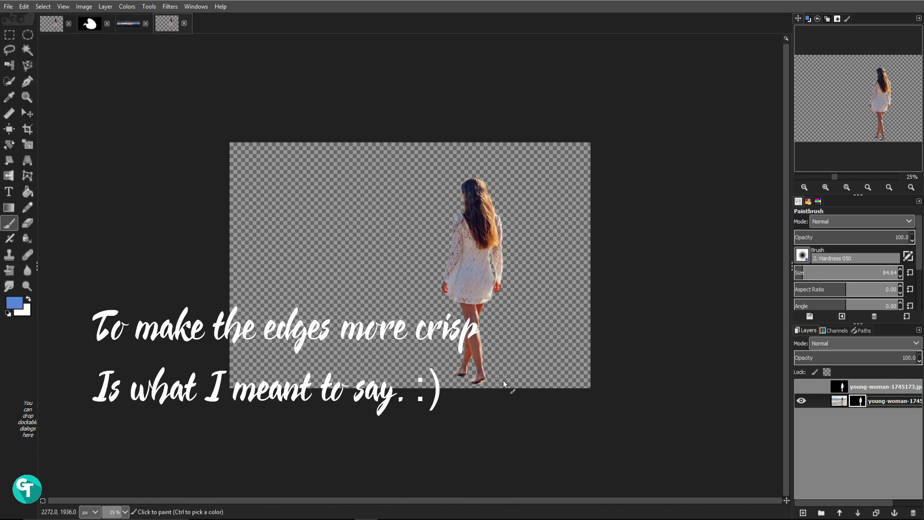
pyautogui.press('+')
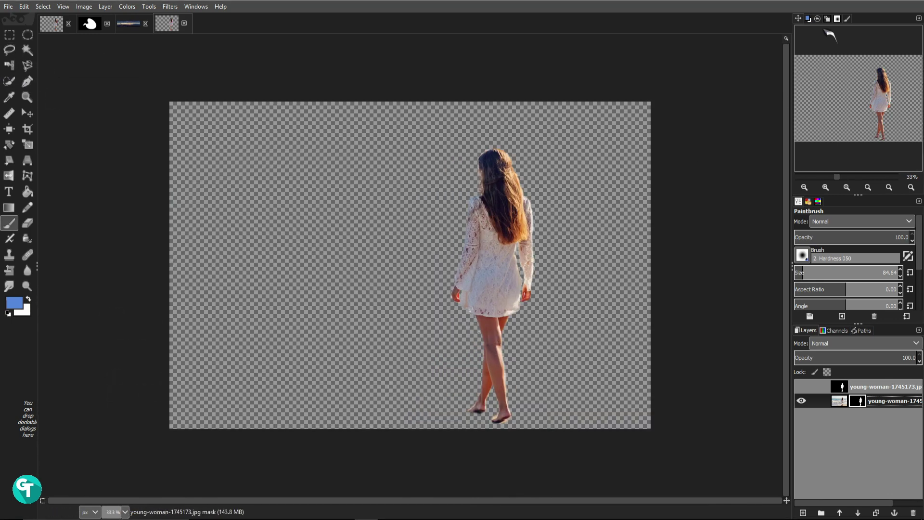
pyautogui.click(802, 255)
pyautogui.click(812, 259)
pyautogui.scroll(2, 481, 188)
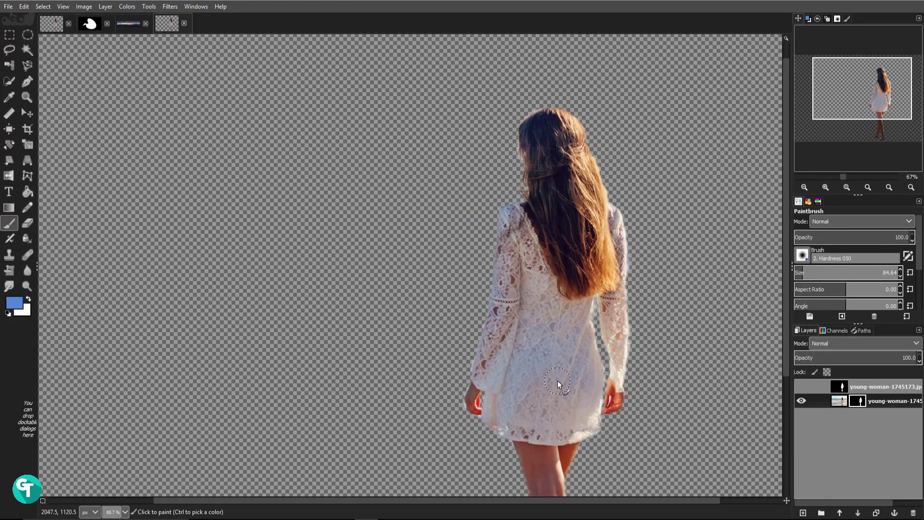
pyautogui.scroll(-3, 557, 380)
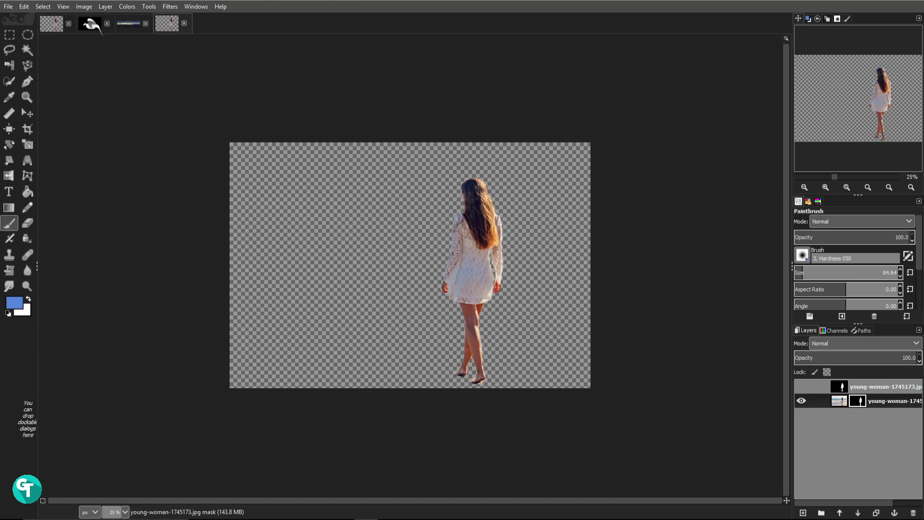
# Hide the black-and-white layer in the pocket watch cutout image and open the original pocket watch photo as a separate image
pyautogui.click(94, 25)
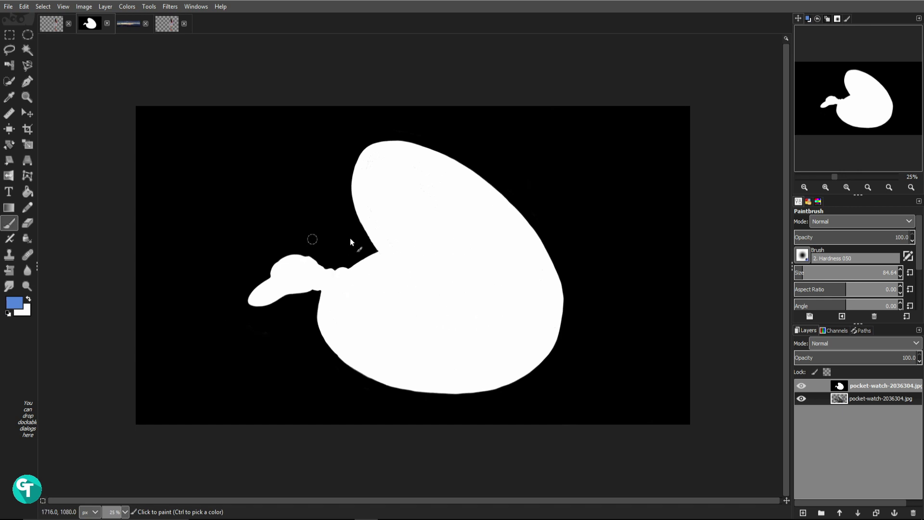
pyautogui.click(814, 387)
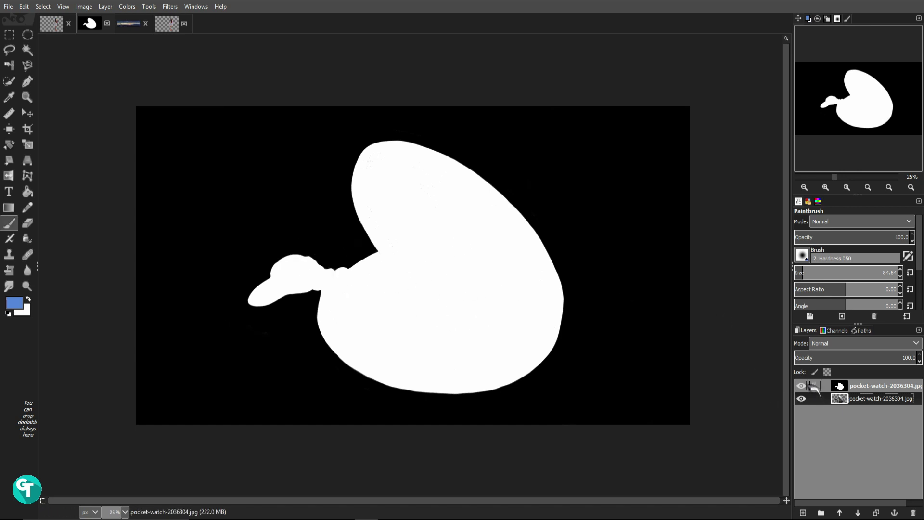
pyautogui.click(800, 386)
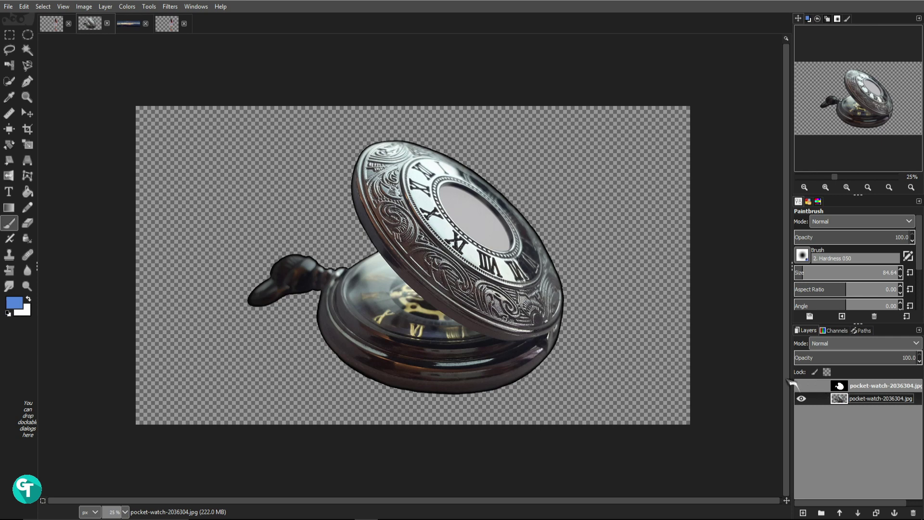
pyautogui.click(8, 6)
pyautogui.click(36, 43)
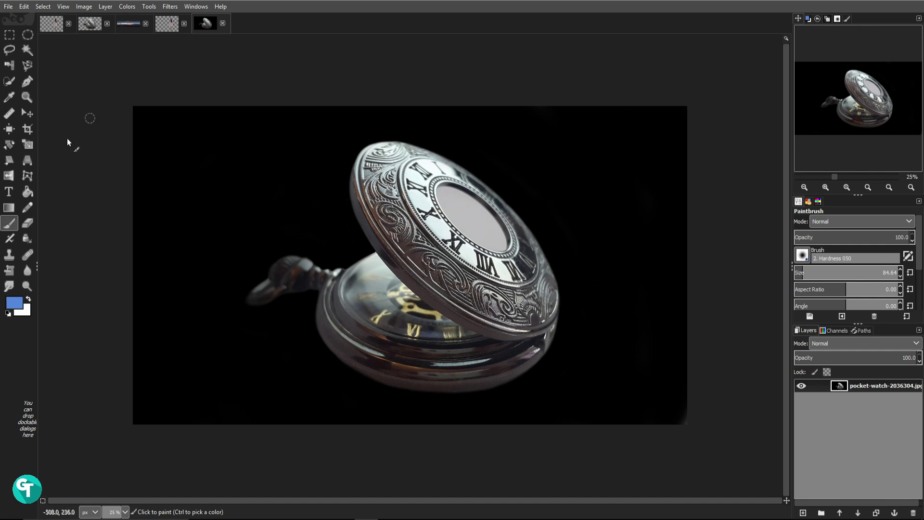
# Outline the lower-left part of the pocket watch base with a closed path using the Paths tool
pyautogui.click(27, 80)
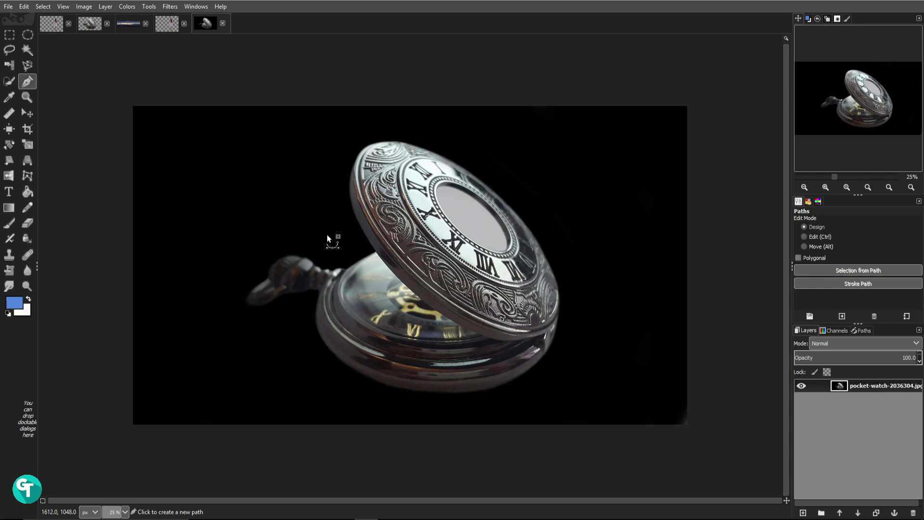
pyautogui.click(319, 293)
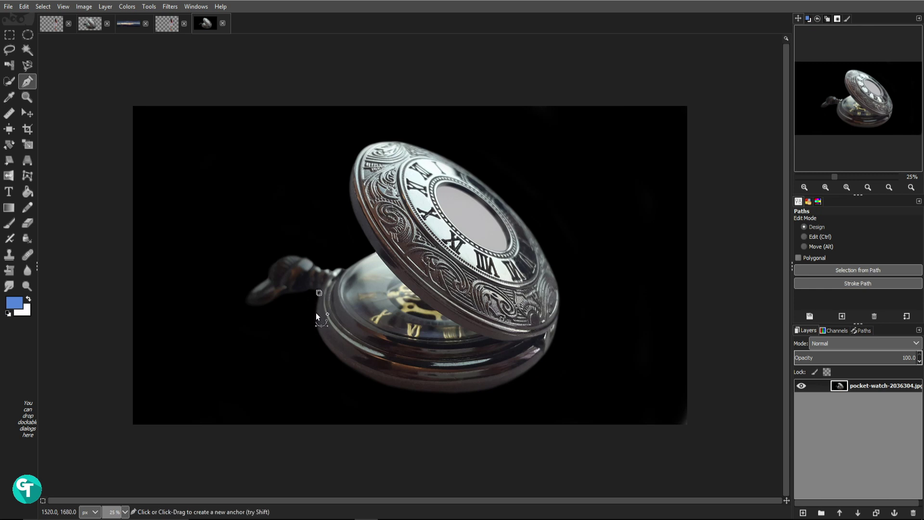
pyautogui.click(317, 326)
pyautogui.click(332, 350)
pyautogui.click(378, 382)
pyautogui.click(407, 388)
pyautogui.click(409, 324)
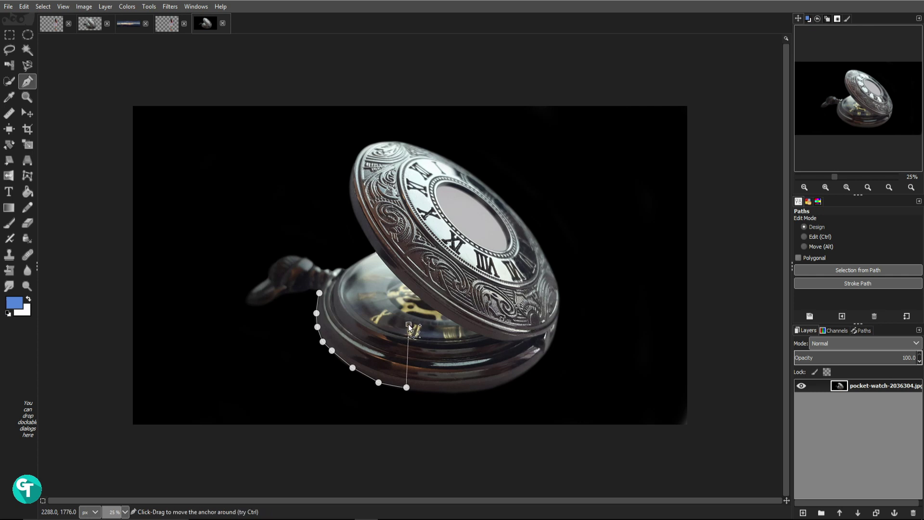
pyautogui.click(389, 302)
pyautogui.click(348, 284)
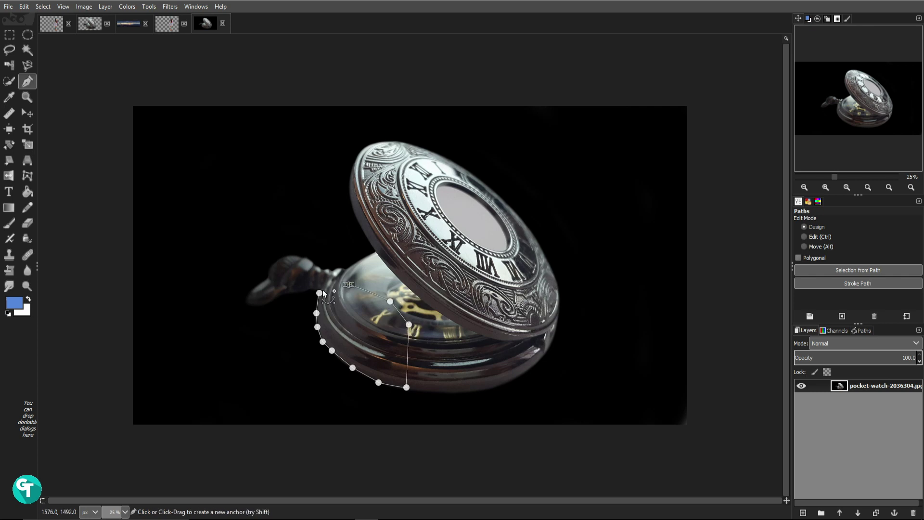
pyautogui.keyDown('ctrl'); pyautogui.click(320, 292); pyautogui.keyUp('ctrl')
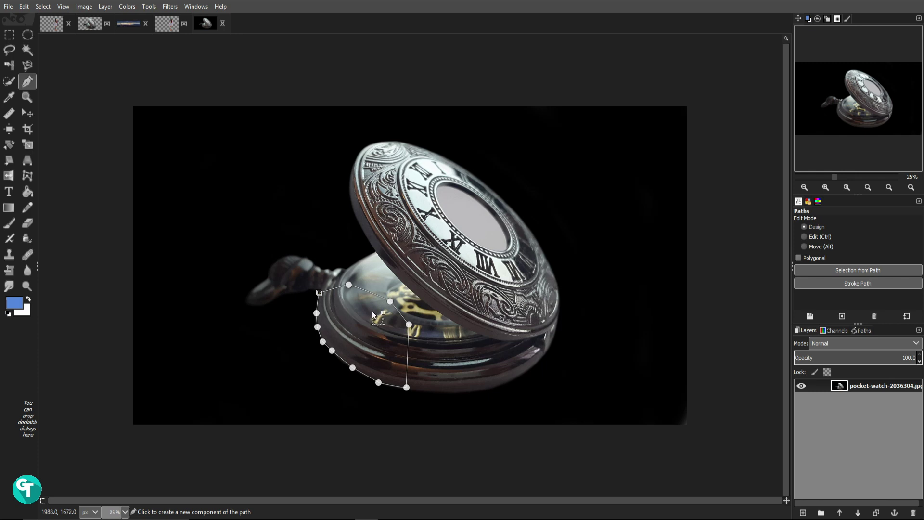
# Convert the path on the watch base to a selection
pyautogui.click(863, 331)
pyautogui.rightClick(857, 360)
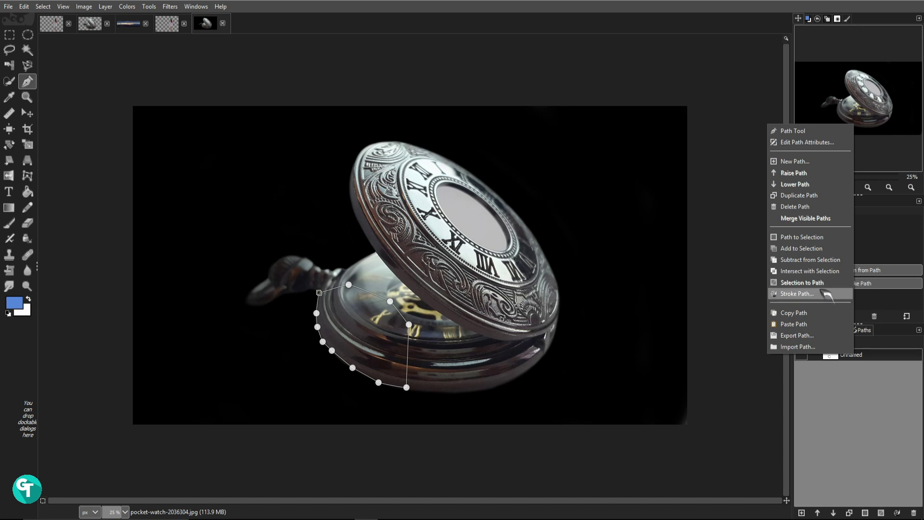
pyautogui.click(802, 237)
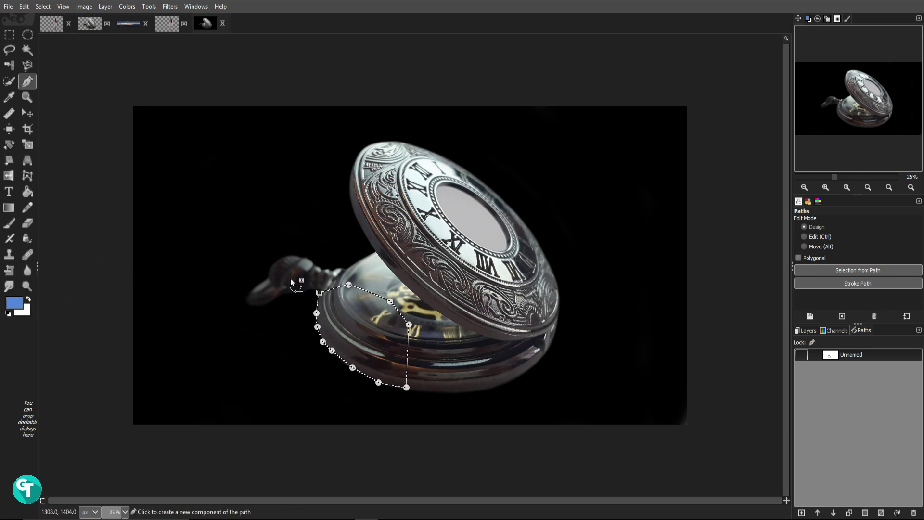
# Duplicate the pocket watch layer and add an alpha channel to the copy
pyautogui.click(818, 331)
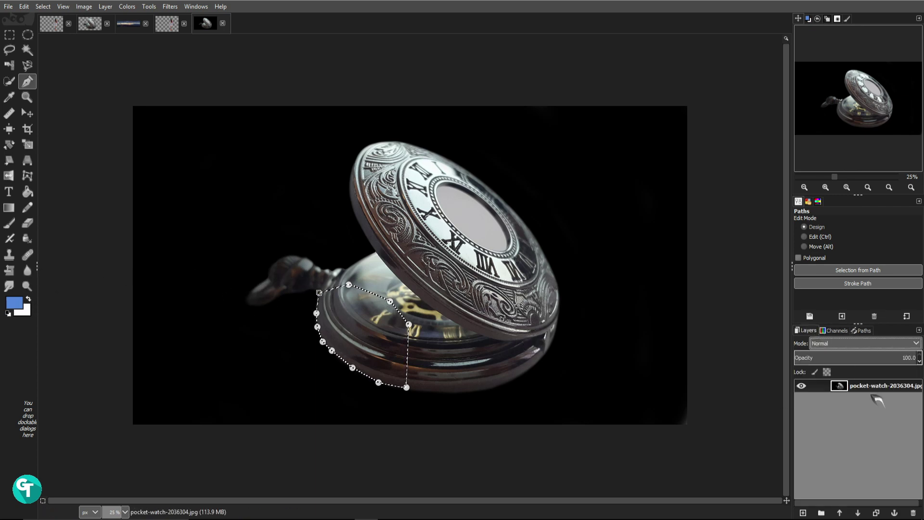
pyautogui.click(877, 513)
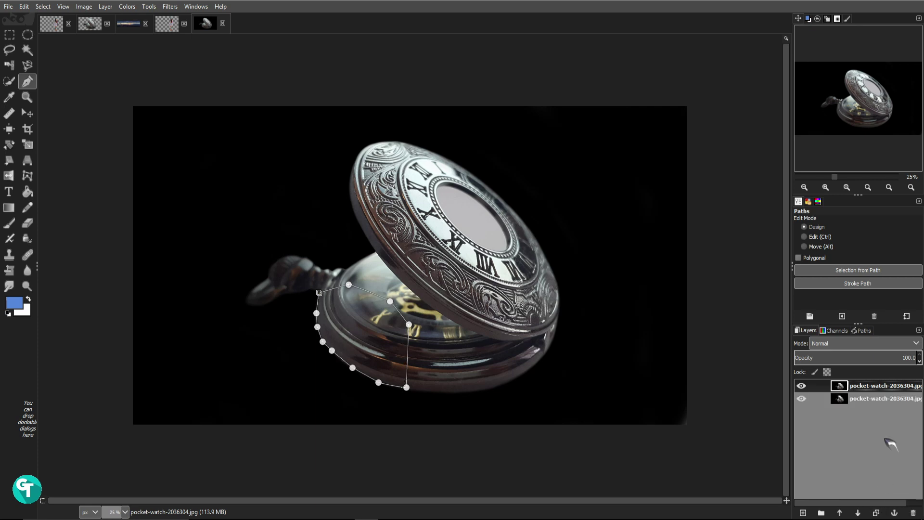
pyautogui.rightClick(866, 388)
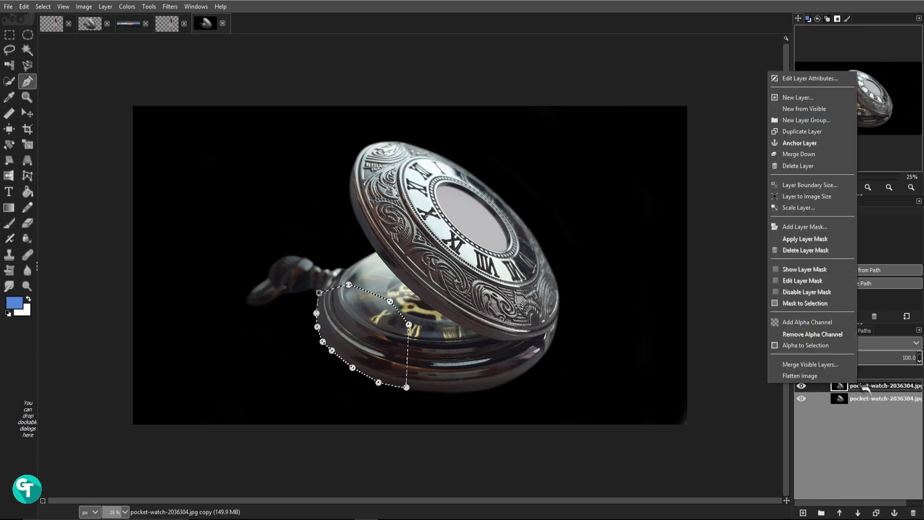
pyautogui.click(819, 324)
# Add an alpha channel to the original pocket watch layer
pyautogui.click(885, 399)
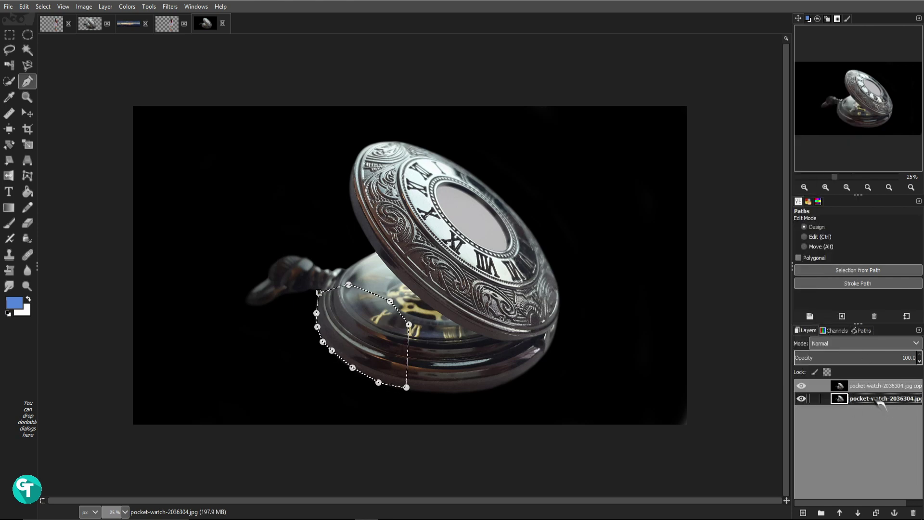
pyautogui.rightClick(885, 400)
pyautogui.click(847, 336)
pyautogui.hotkey('shift', 'v')
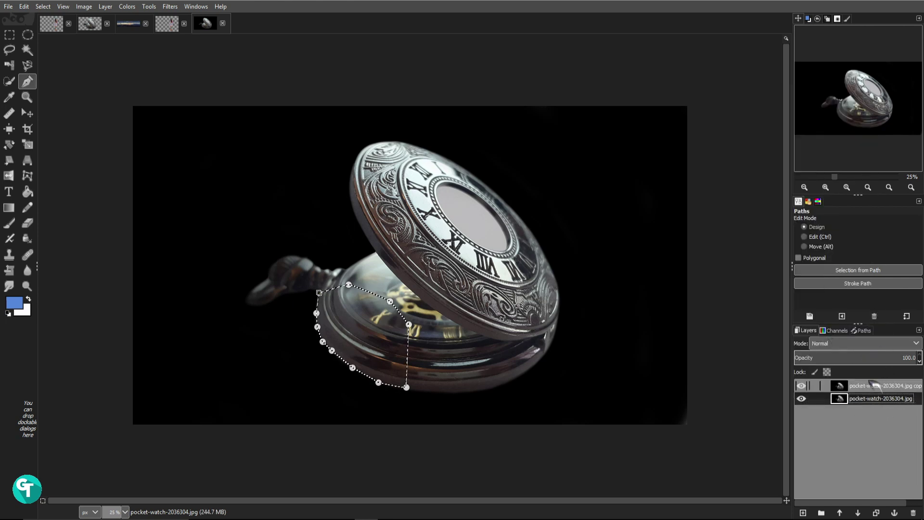
# Cut out the selected watch part on the layer copy by deleting everything outside the selection, and hide the original layer
pyautogui.click(866, 385)
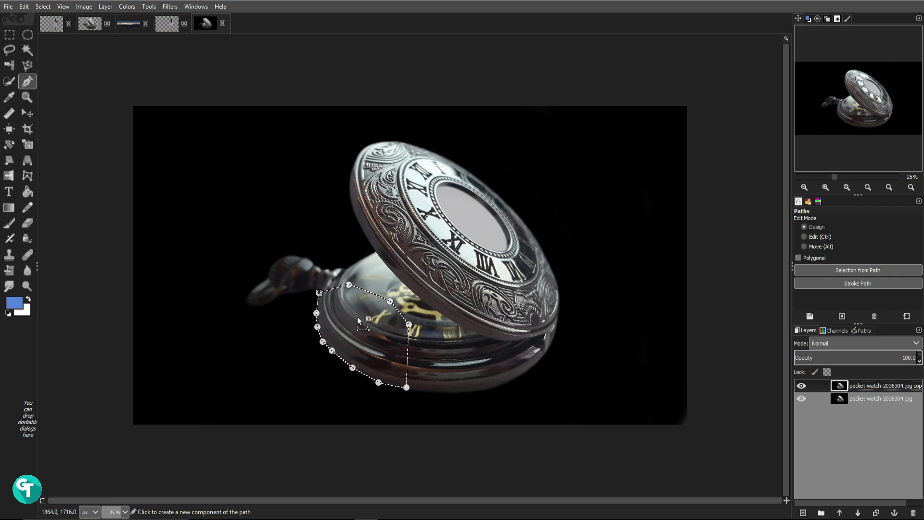
pyautogui.hotkey('ctrl', 'i')
pyautogui.press('Delete')
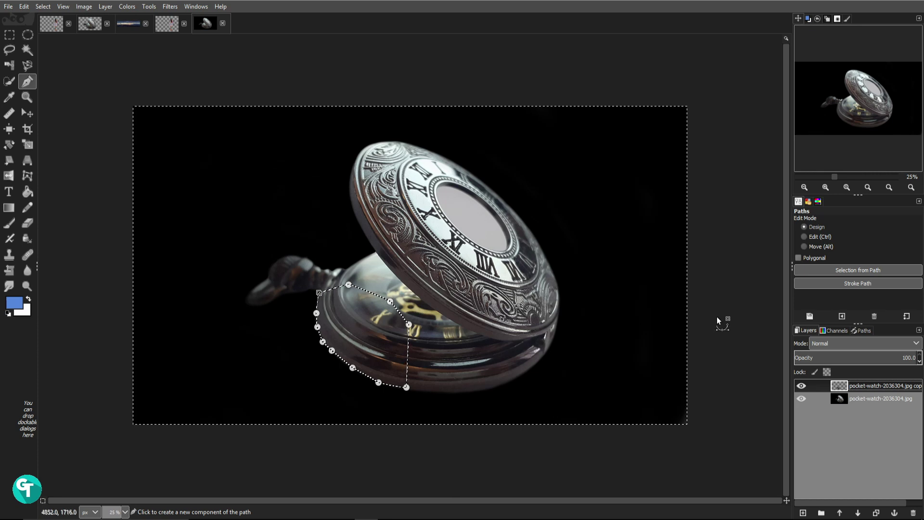
pyautogui.click(802, 398)
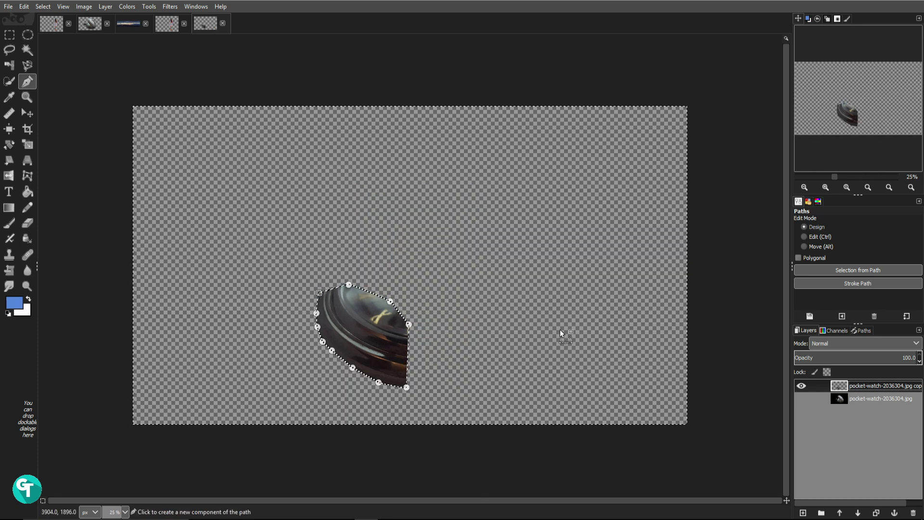
pyautogui.hotkey('shift', 'ctrl', 'a')
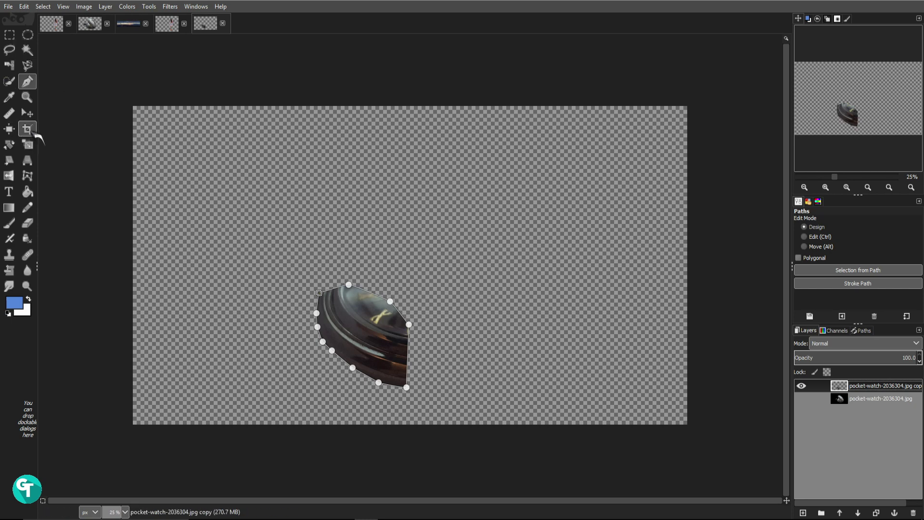
# Hide the cut-out copy and show the original pocket watch layer again
pyautogui.click(27, 113)
pyautogui.scroll(3, 340, 289)
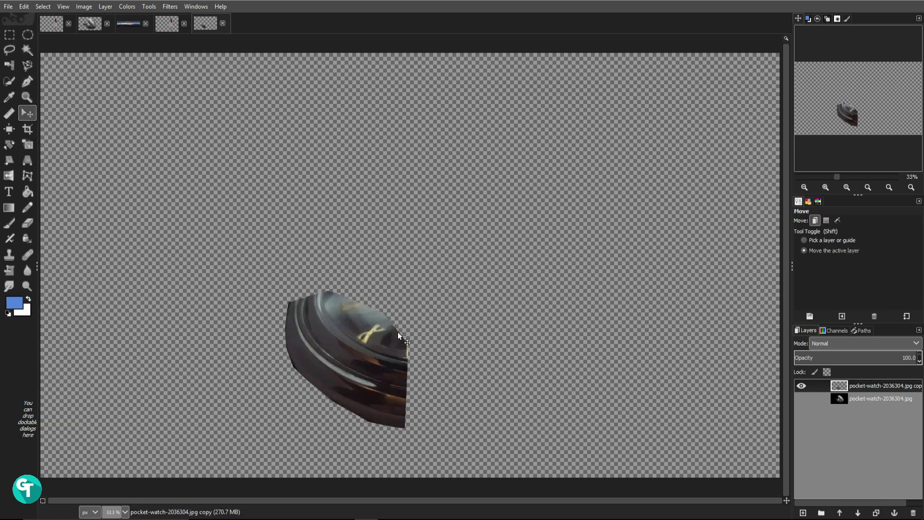
pyautogui.scroll(-2, 376, 312)
pyautogui.click(800, 385)
pyautogui.click(808, 398)
pyautogui.click(802, 398)
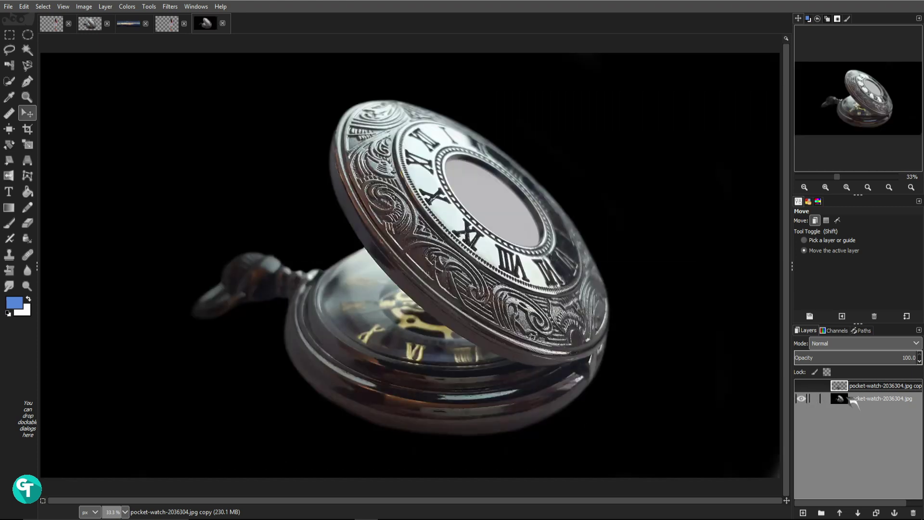
# Duplicate the original pocket watch layer and delete the old cut-out copy
pyautogui.click(871, 402)
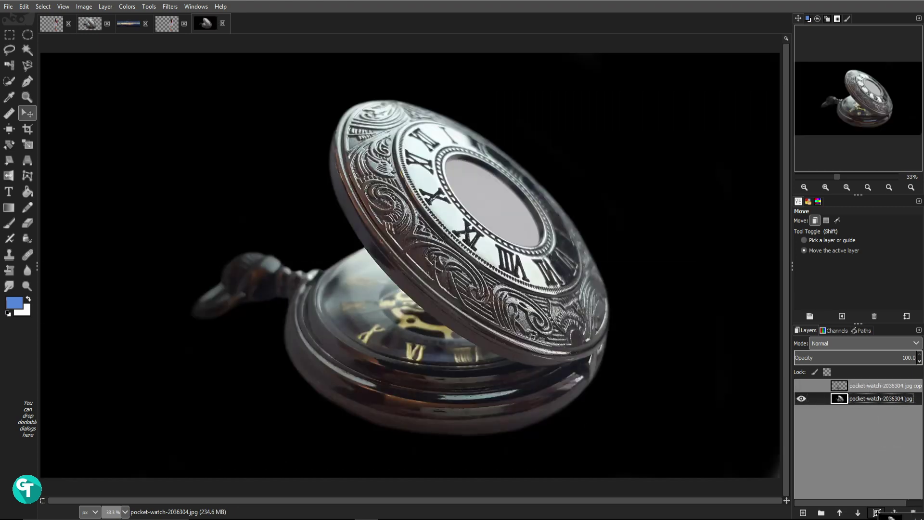
pyautogui.click(876, 512)
pyautogui.moveTo(862, 387); pyautogui.dragTo(913, 512)
# Desaturate the new pocket watch copy using Luminosity as the shade of gray
pyautogui.scroll(-3, 439, 293)
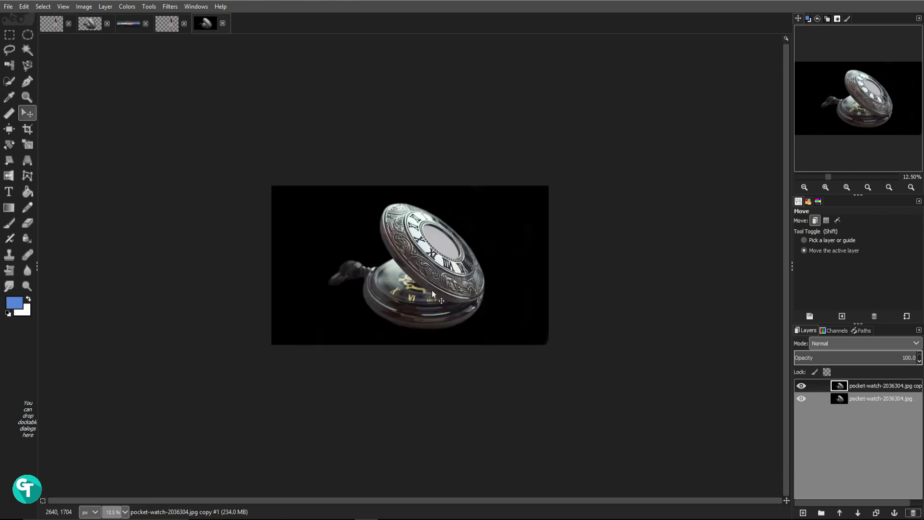
pyautogui.scroll(1, 437, 291)
pyautogui.scroll(1, 466, 249)
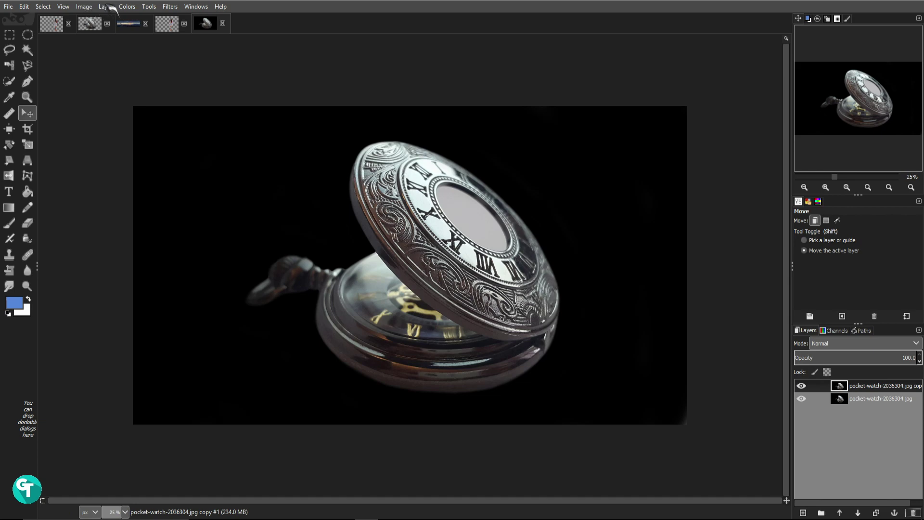
pyautogui.click(128, 7)
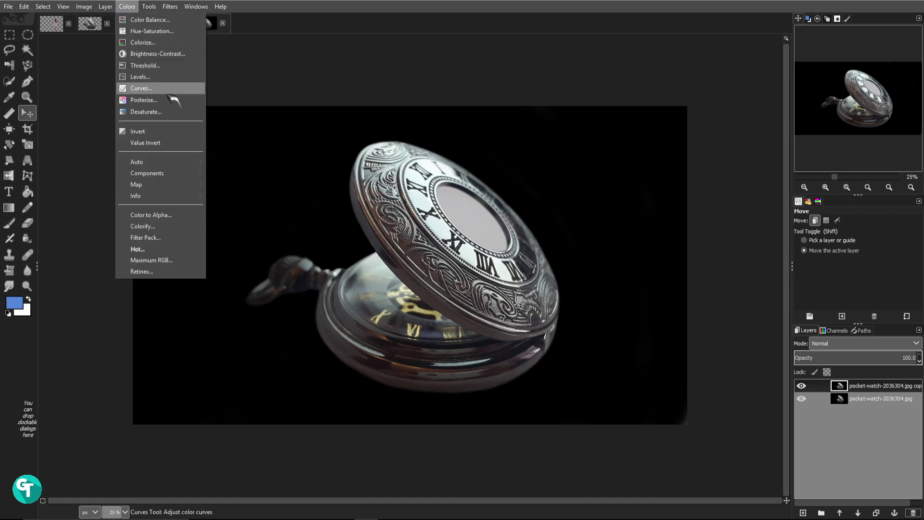
pyautogui.click(157, 112)
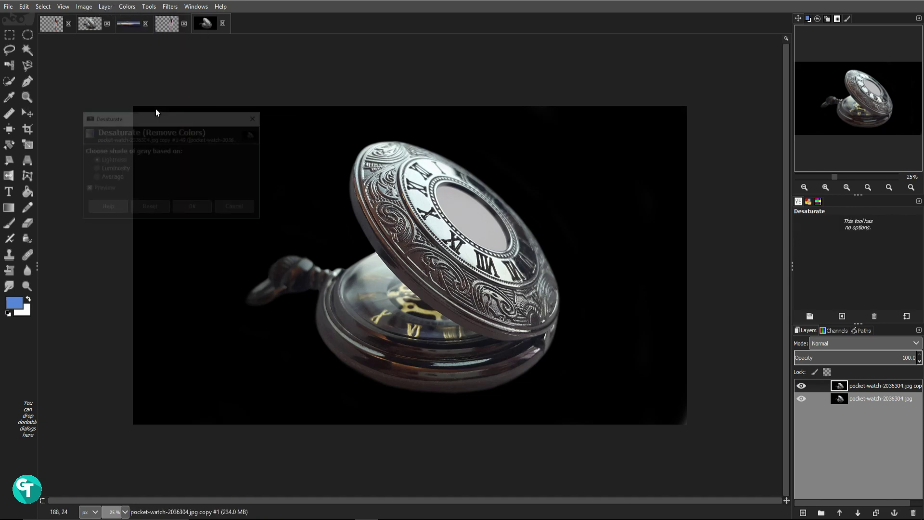
pyautogui.click(118, 177)
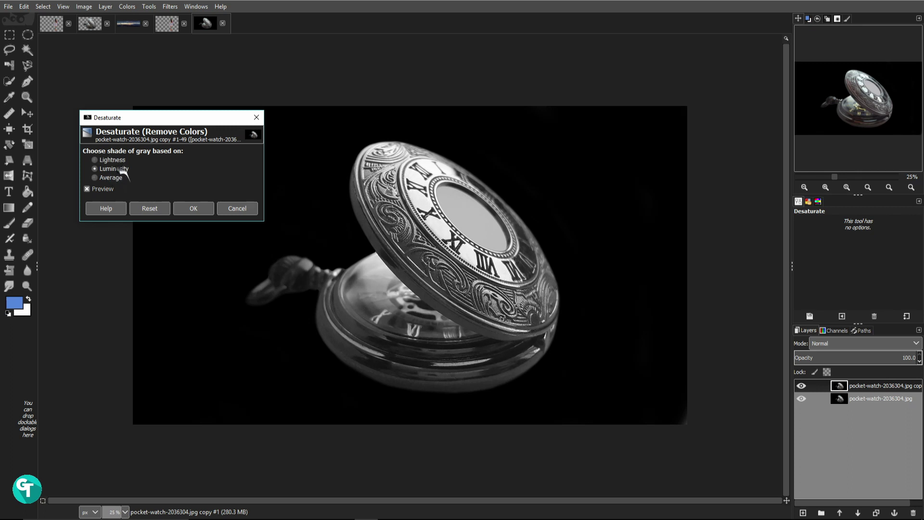
pyautogui.click(193, 208)
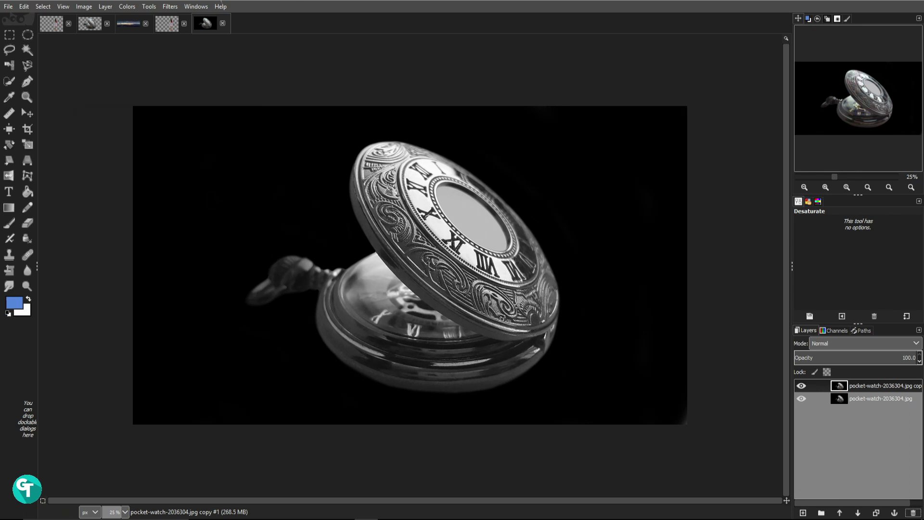
# Lower the white input level of the desaturated copy to 14 with Levels
pyautogui.click(127, 7)
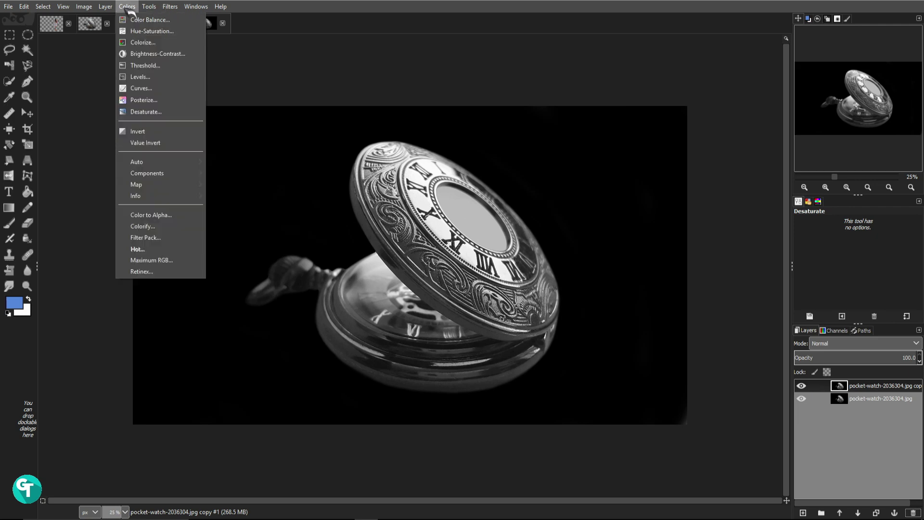
pyautogui.click(151, 78)
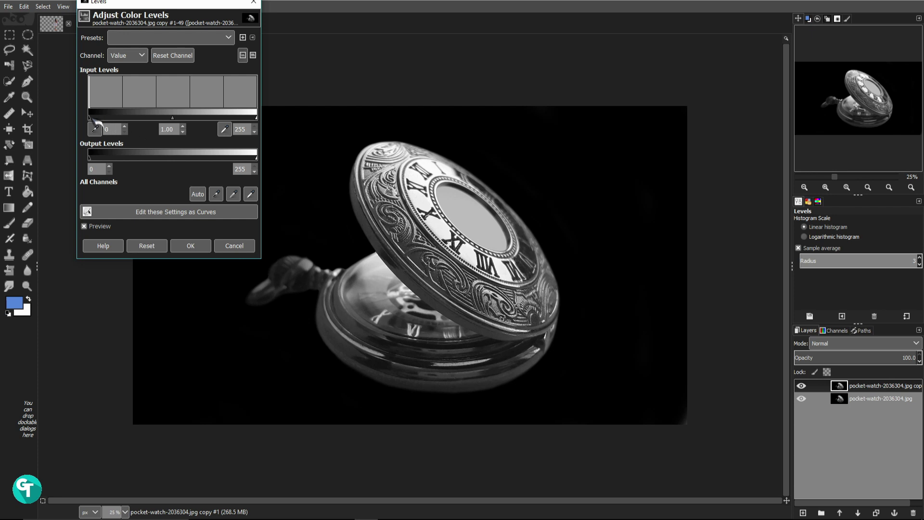
pyautogui.moveTo(96, 118); pyautogui.dragTo(89, 118)
pyautogui.moveTo(256, 118); pyautogui.dragTo(122, 116)
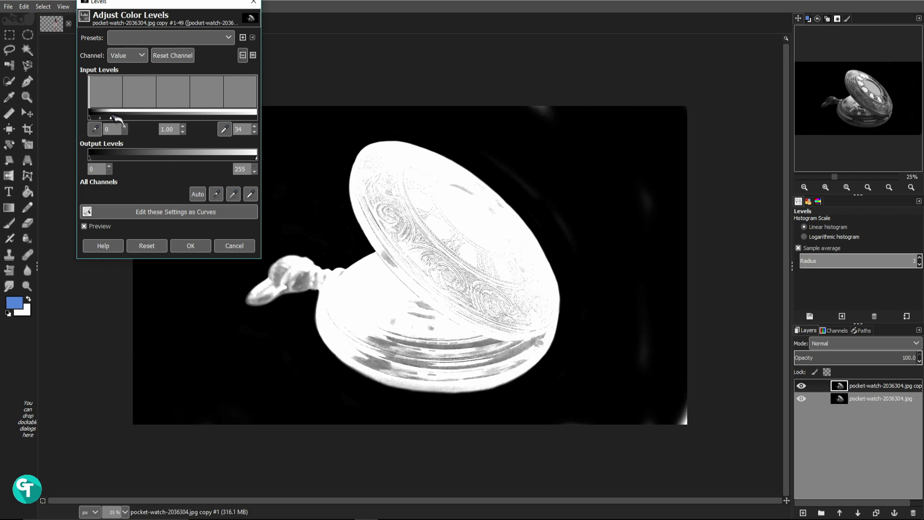
pyautogui.moveTo(114, 117); pyautogui.dragTo(102, 118)
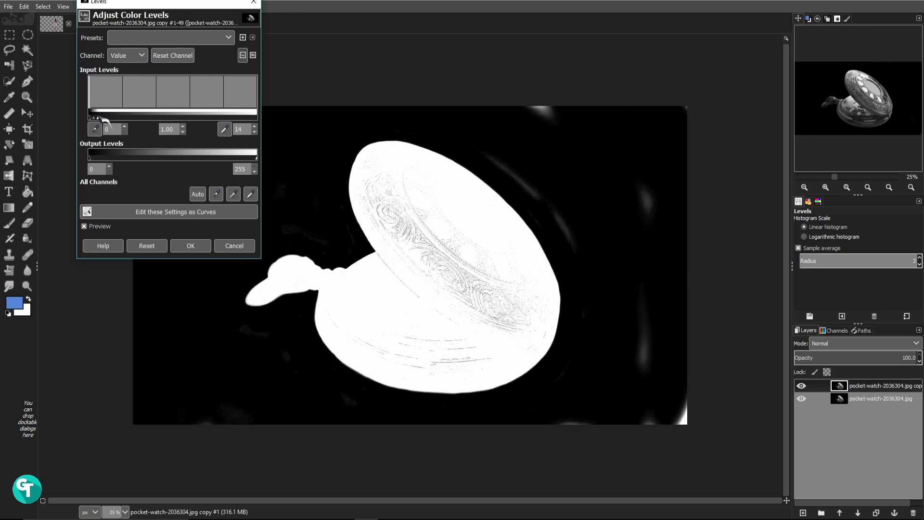
pyautogui.click(191, 246)
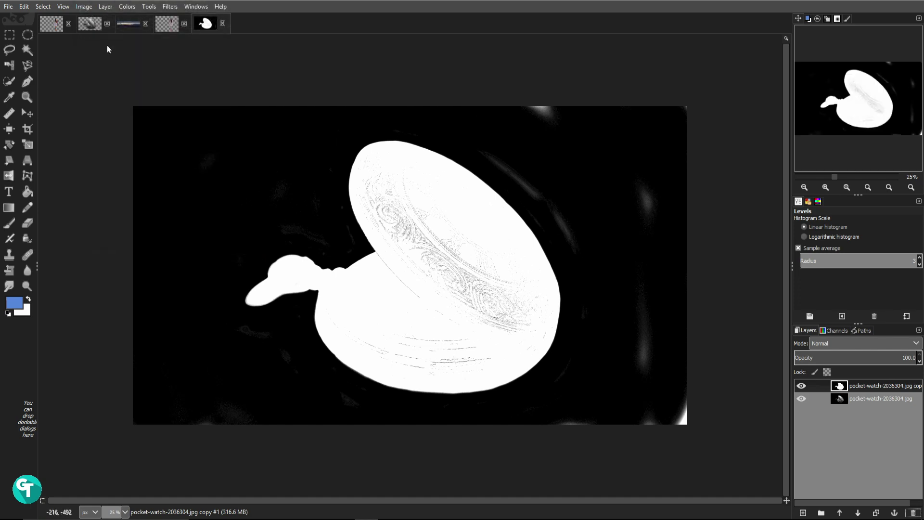
# Steepen the copy's contrast with Curves, placing a highlight point at maximum output and a shadow point at about x 168, y 0
pyautogui.click(134, 7)
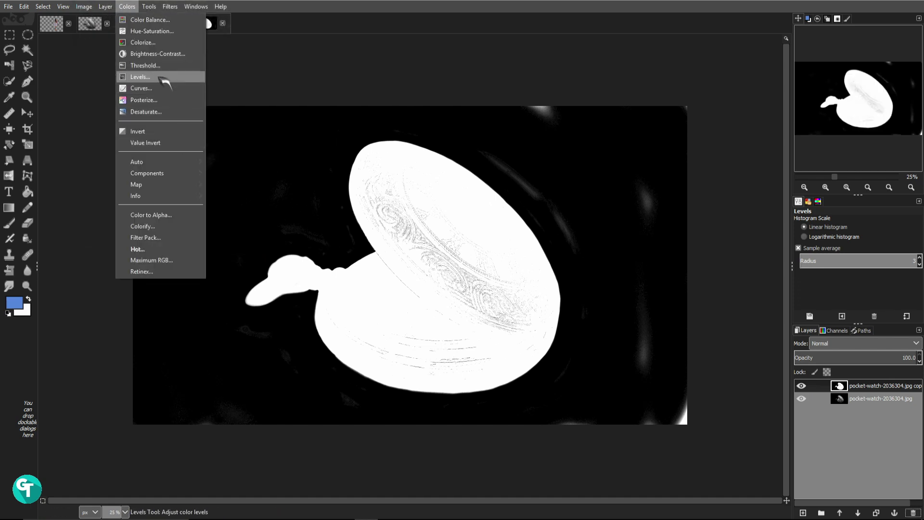
pyautogui.click(157, 86)
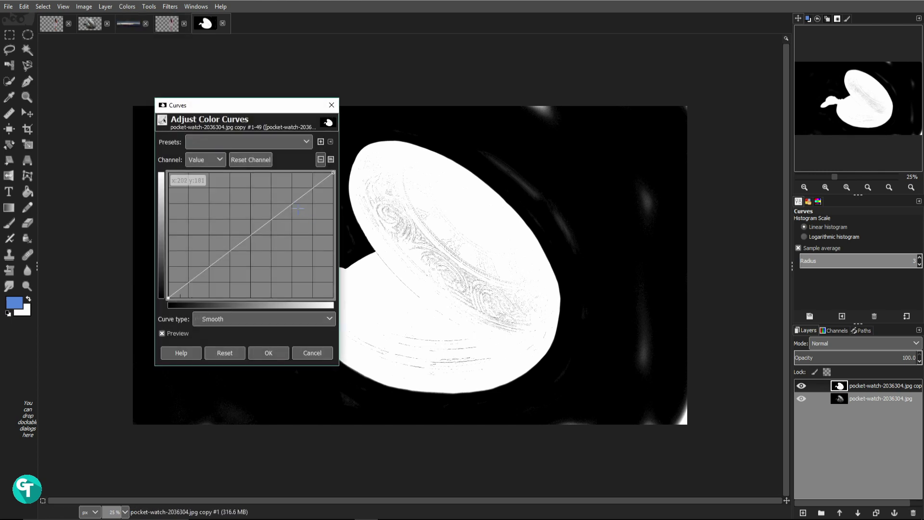
pyautogui.moveTo(300, 198); pyautogui.dragTo(285, 172)
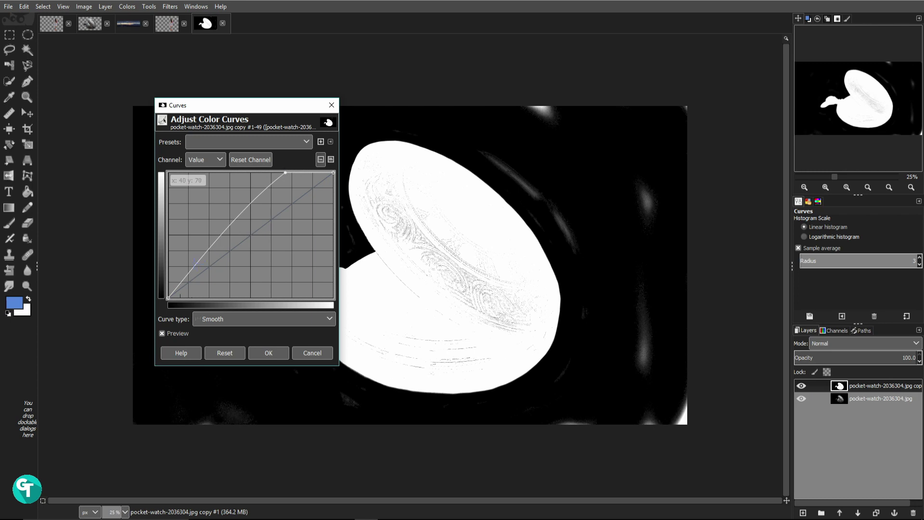
pyautogui.moveTo(194, 263); pyautogui.dragTo(261, 321)
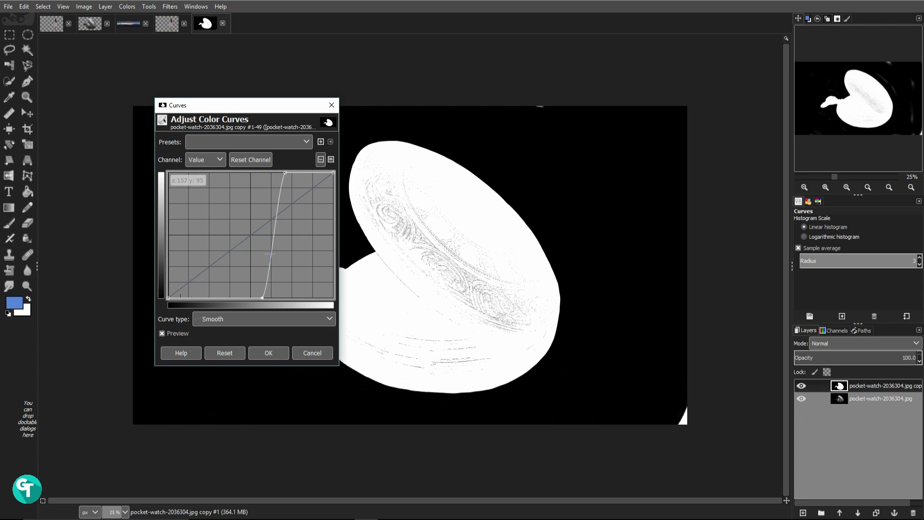
pyautogui.moveTo(263, 298); pyautogui.dragTo(290, 298)
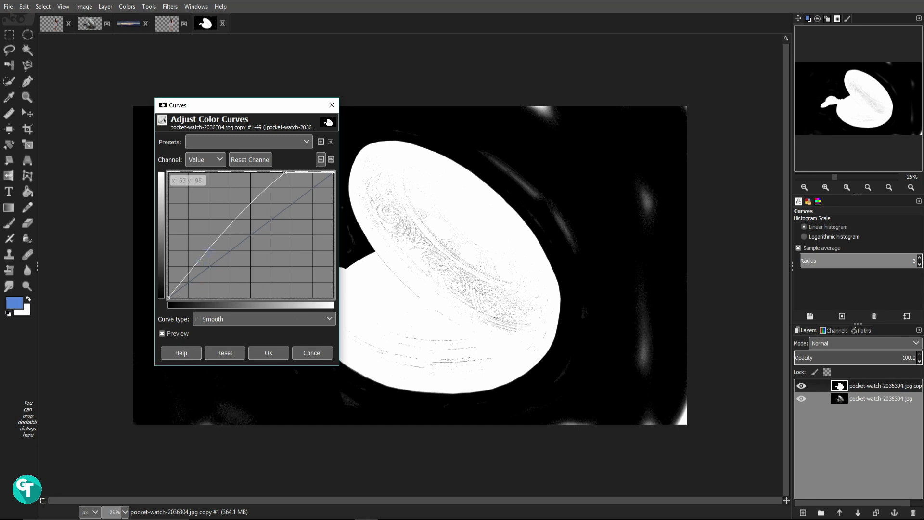
pyautogui.moveTo(209, 249); pyautogui.dragTo(277, 316)
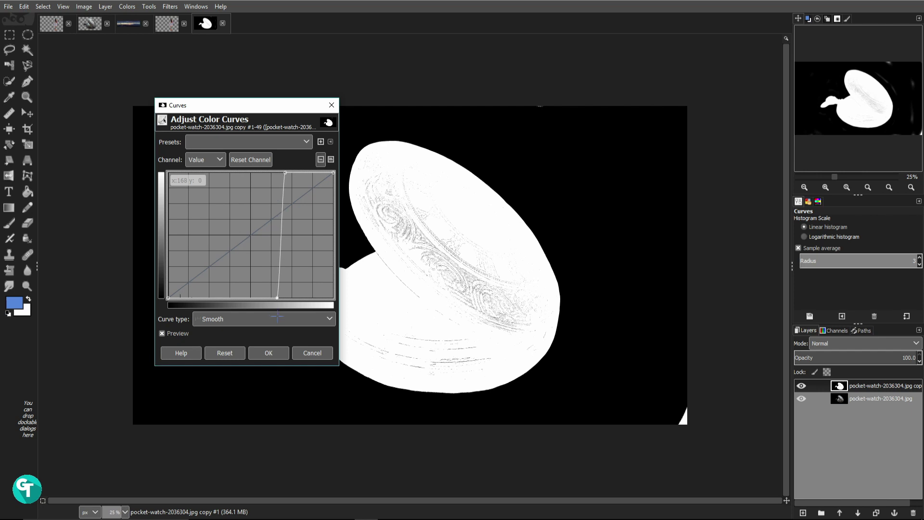
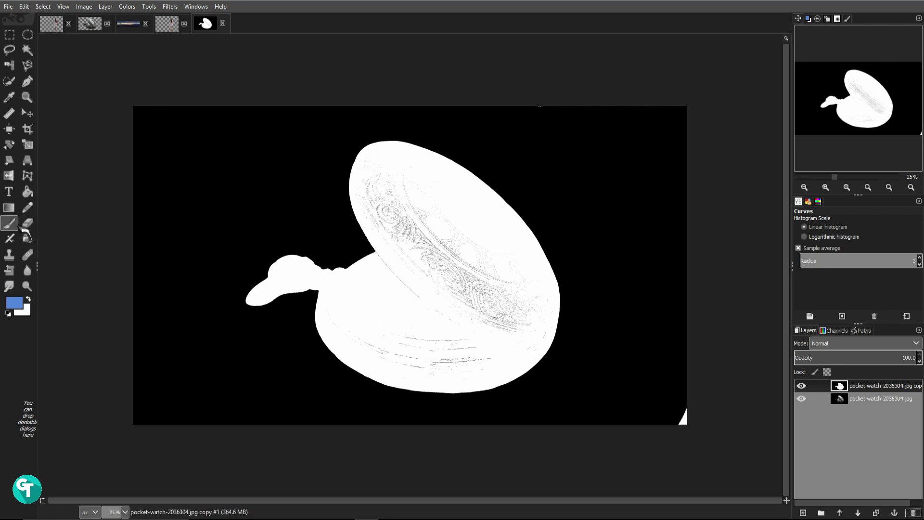
# Paint the stray white spots at the edges of the background black using the Paintbrush at size 279.79
pyautogui.click(9, 224)
pyautogui.click(7, 312)
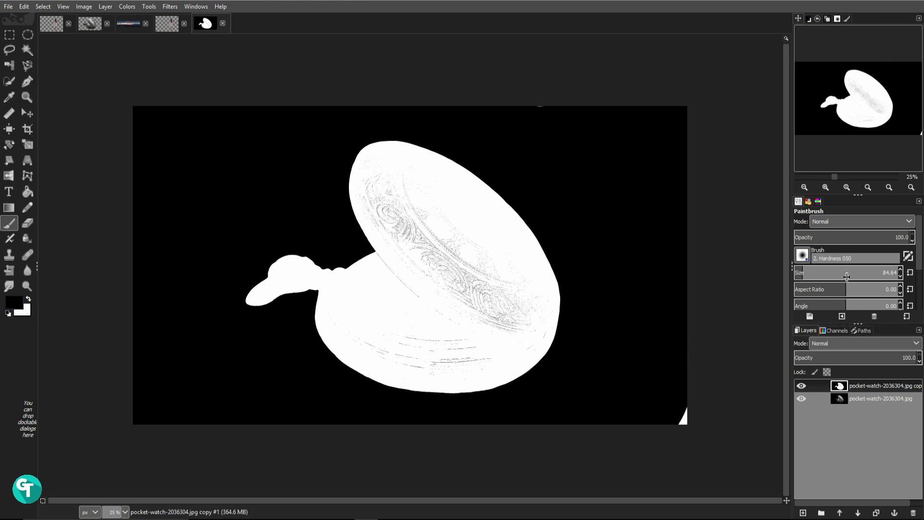
pyautogui.moveTo(809, 273); pyautogui.dragTo(823, 272)
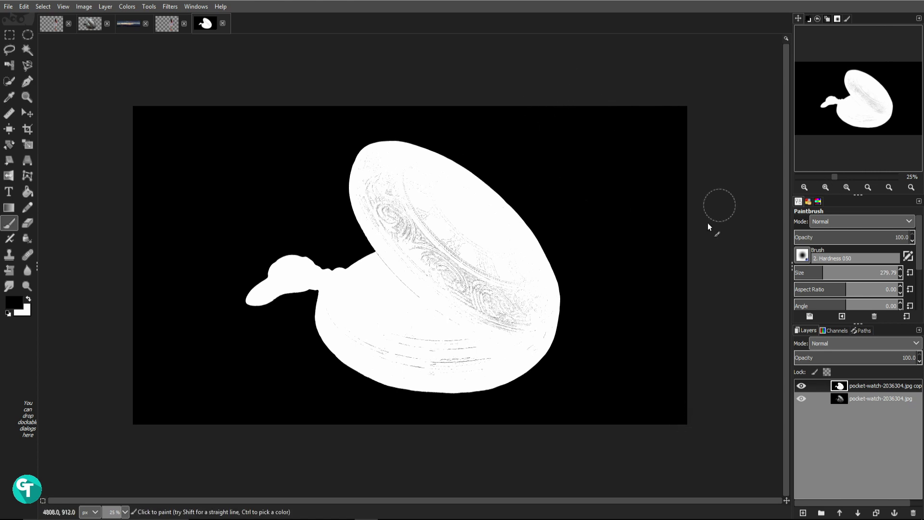
# Paint the remaining dark details inside the watch silhouette solid white
pyautogui.press('x')
pyautogui.moveTo(428, 235)
pyautogui.mouseDown()
pyautogui.moveTo(525, 333)
pyautogui.moveTo(391, 354)
pyautogui.moveTo(499, 301)
pyautogui.mouseUp()
pyautogui.press('x')
pyautogui.press('x')
pyautogui.moveTo(342, 221)
pyautogui.mouseDown()
pyautogui.moveTo(402, 213)
pyautogui.moveTo(502, 273)
pyautogui.moveTo(369, 192)
pyautogui.moveTo(368, 165)
pyautogui.moveTo(406, 264)
pyautogui.mouseUp()
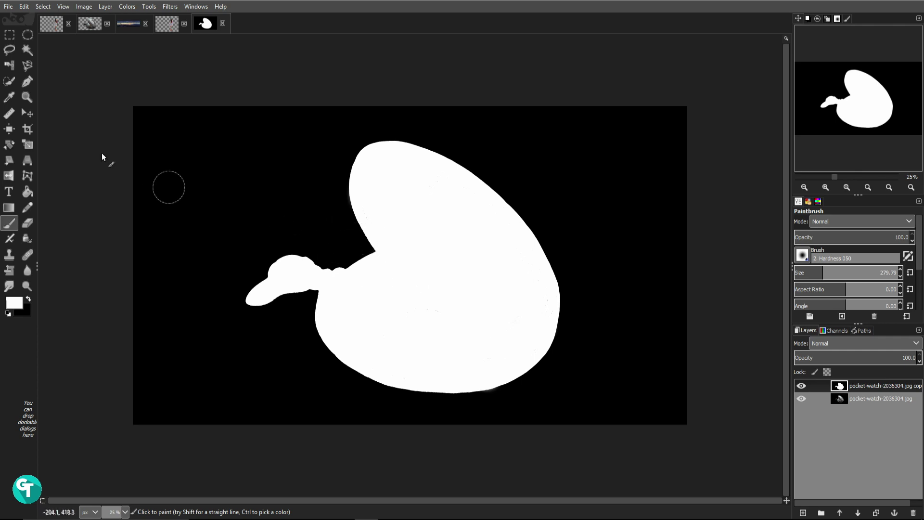
# Select the black background around the watch silhouette with Select by Color
pyautogui.click(9, 66)
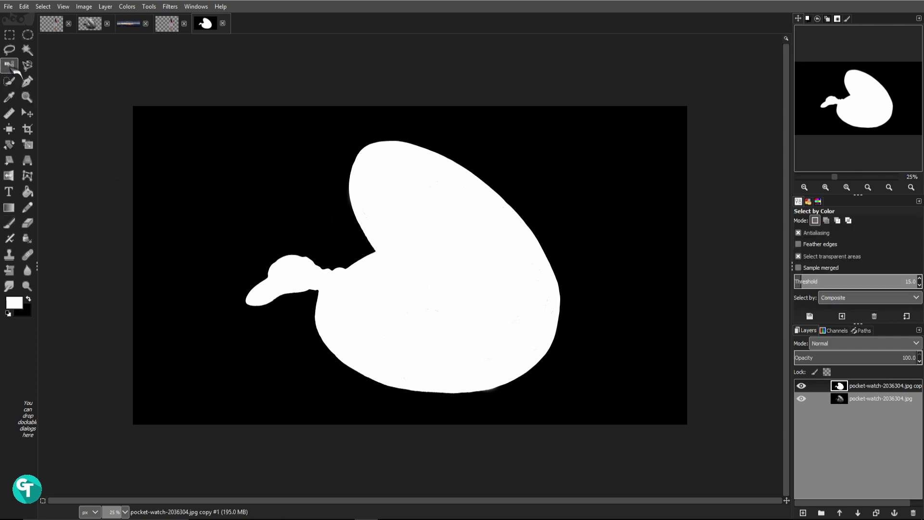
pyautogui.click(48, 6)
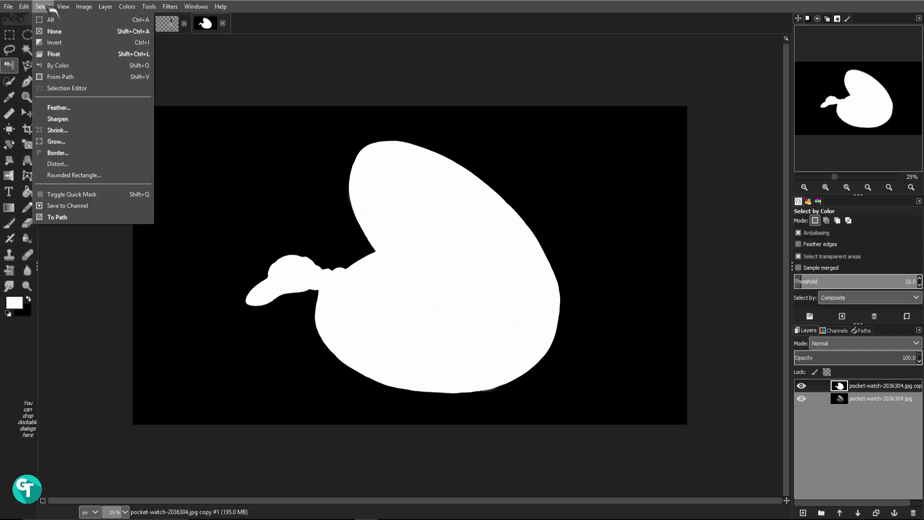
pyautogui.click(66, 67)
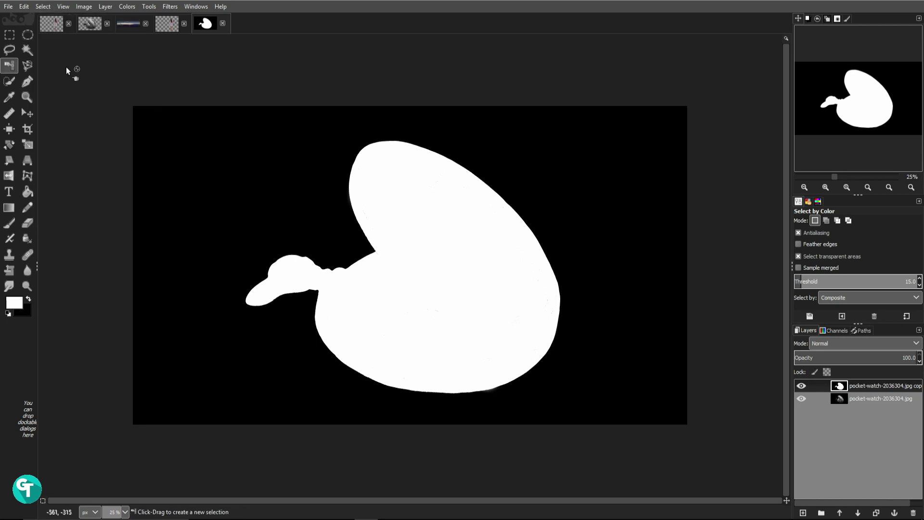
pyautogui.click(308, 214)
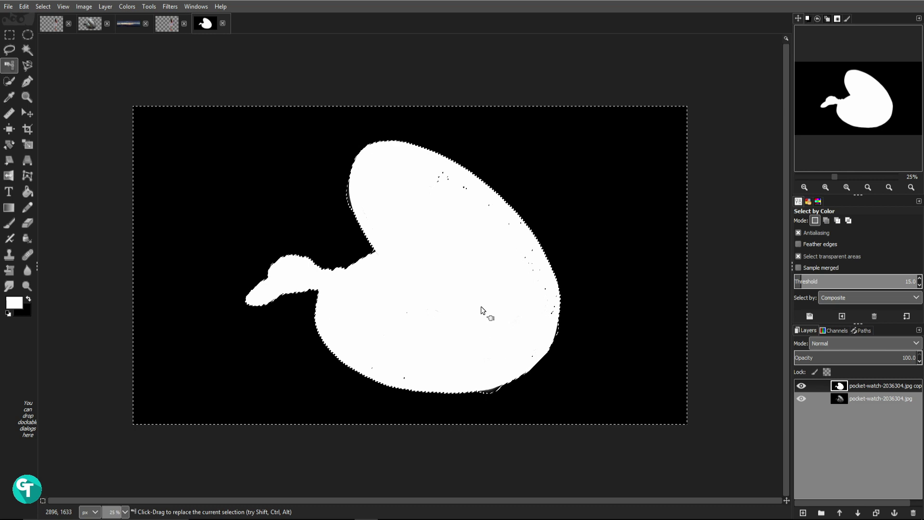
# Clear the selection and make the original pocket watch layer active
pyautogui.press('ctrl')
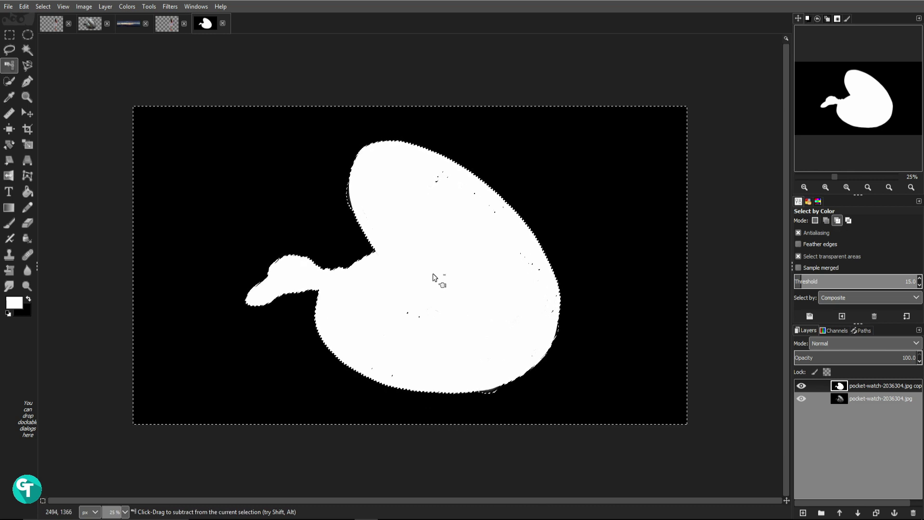
pyautogui.hotkey('ctrl', 'shift', 'a')
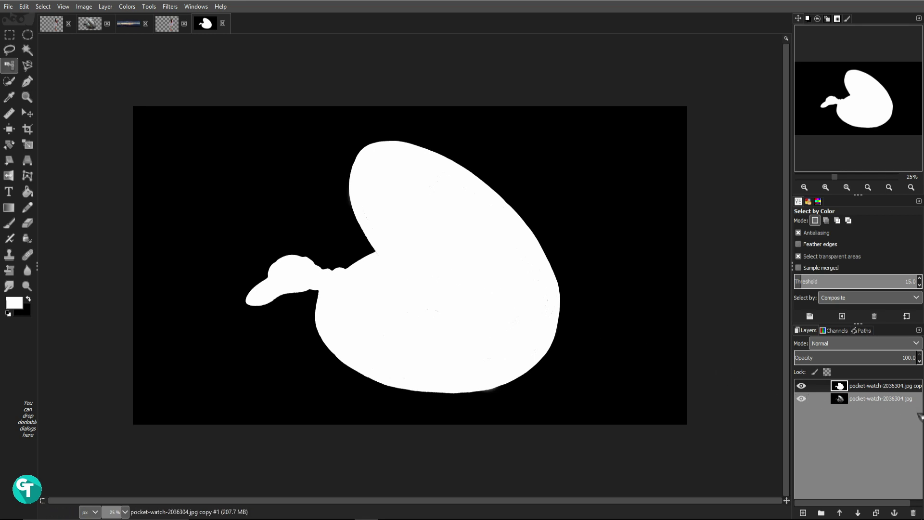
pyautogui.click(900, 399)
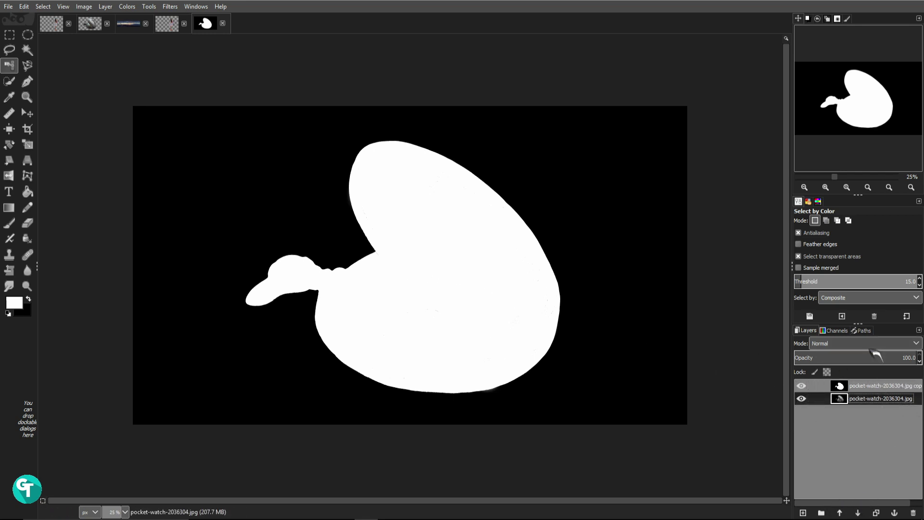
# Add a white layer mask to the original pocket watch layer
pyautogui.rightClick(872, 400)
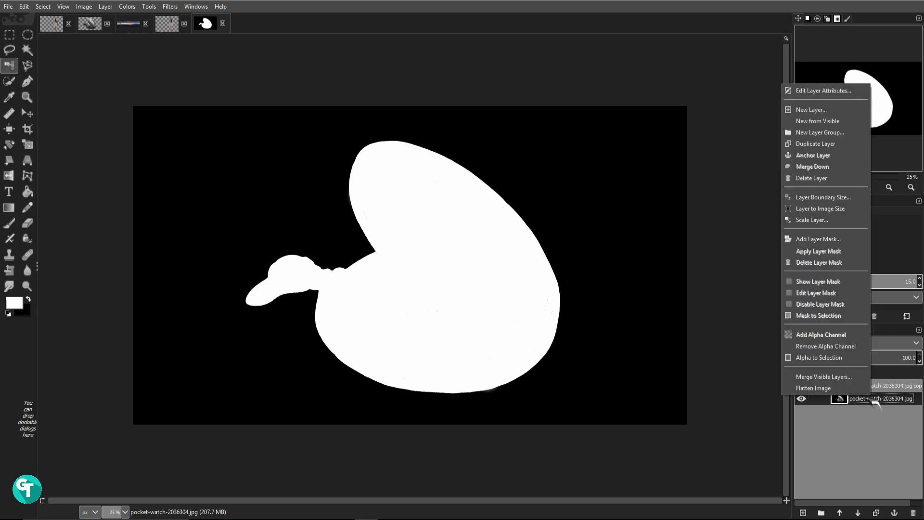
pyautogui.click(832, 239)
pyautogui.click(826, 317)
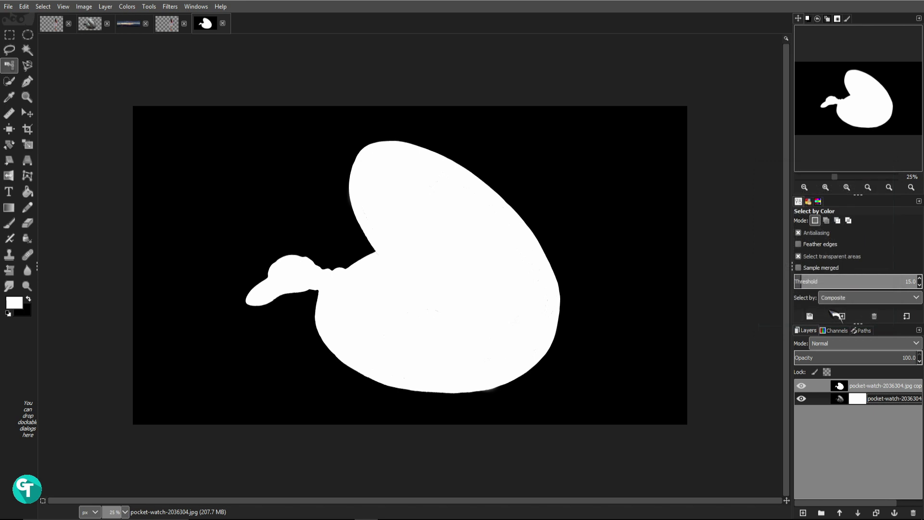
# Copy the entire black-and-white silhouette layer, paste it into the original watch layer's mask and anchor it
pyautogui.click(869, 387)
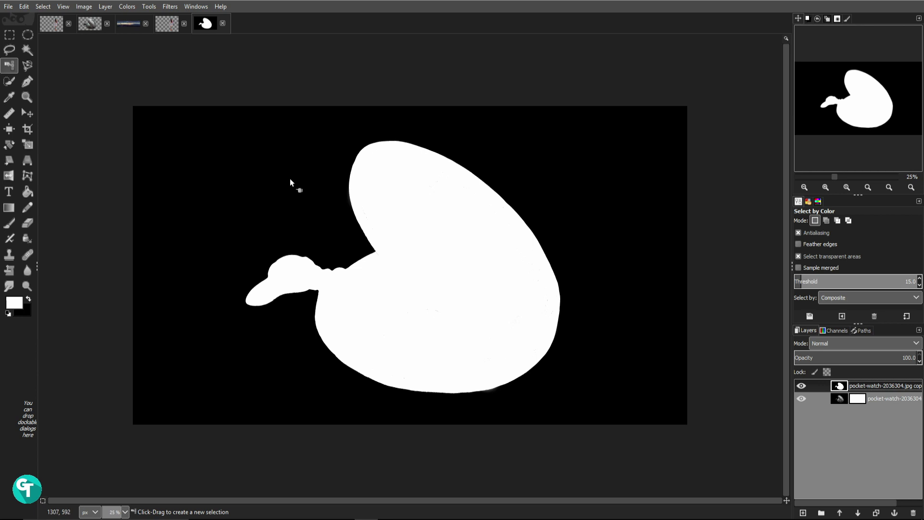
pyautogui.hotkey('ctrl', 'a')
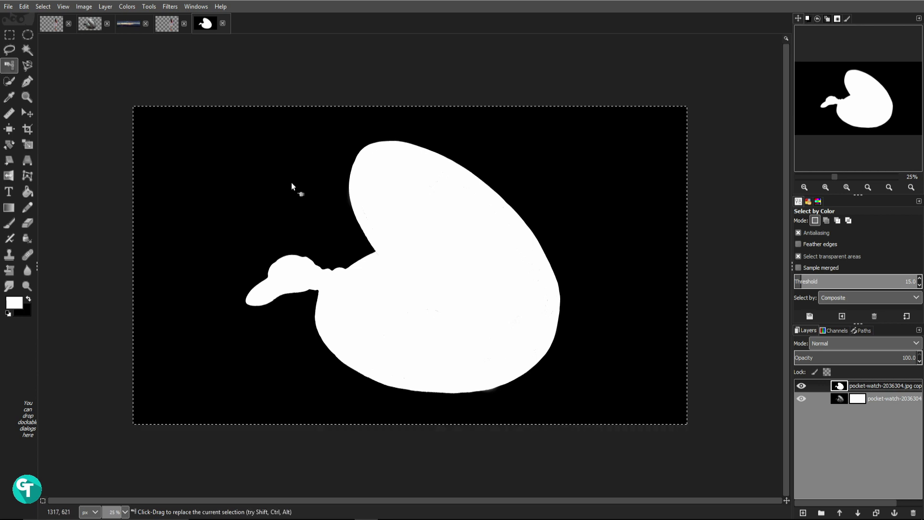
pyautogui.hotkey('ctrl', 'c')
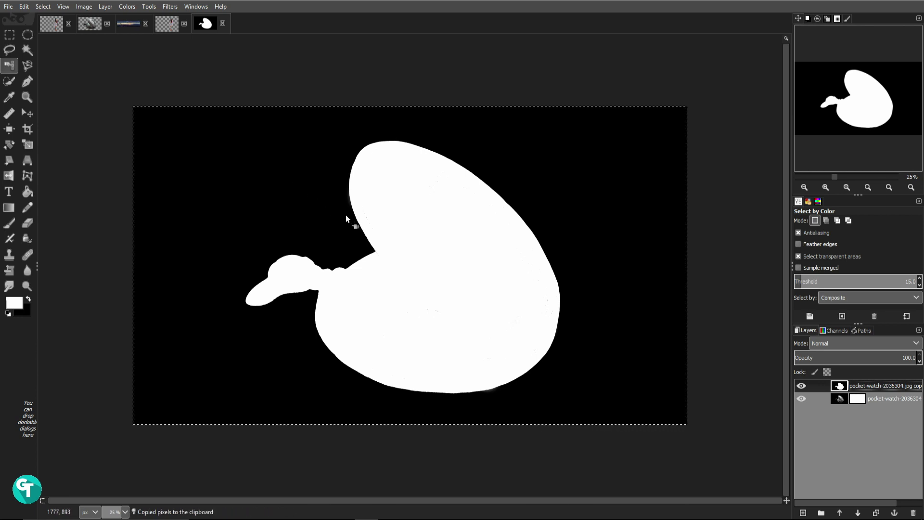
pyautogui.click(858, 397)
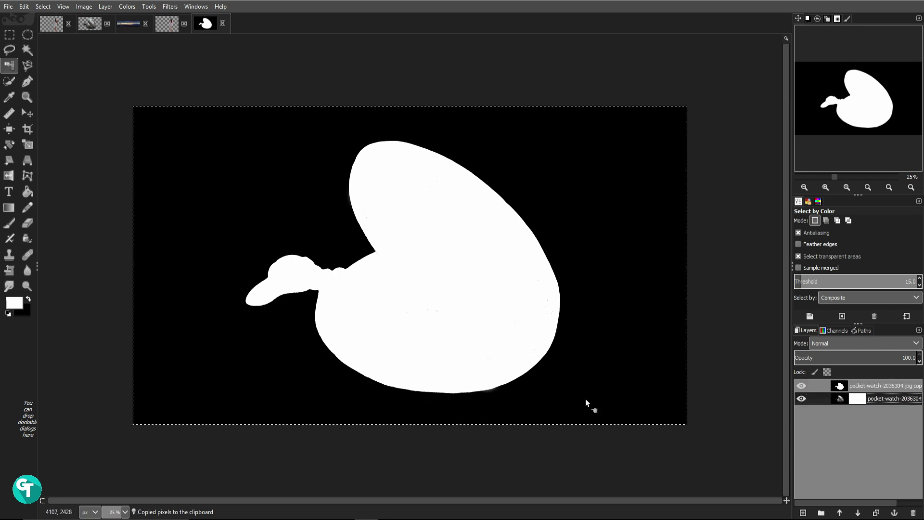
pyautogui.hotkey('ctrl', 'v')
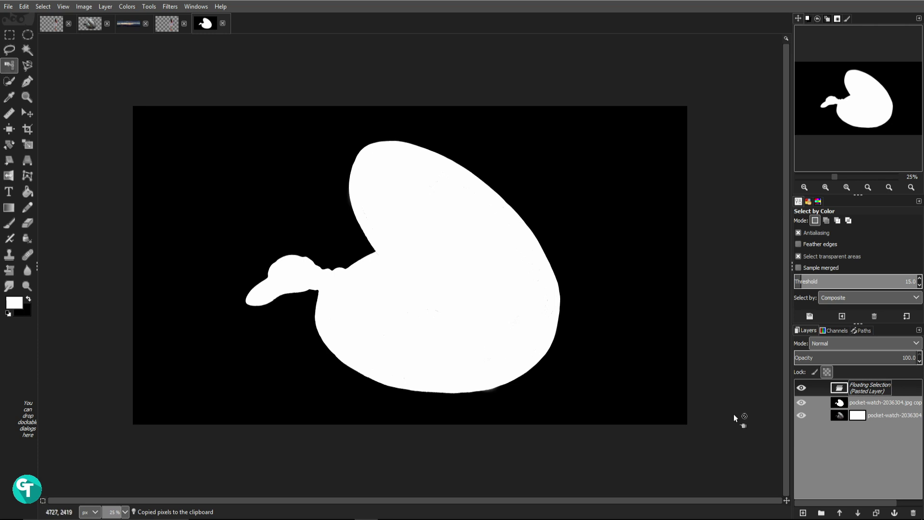
pyautogui.click(894, 512)
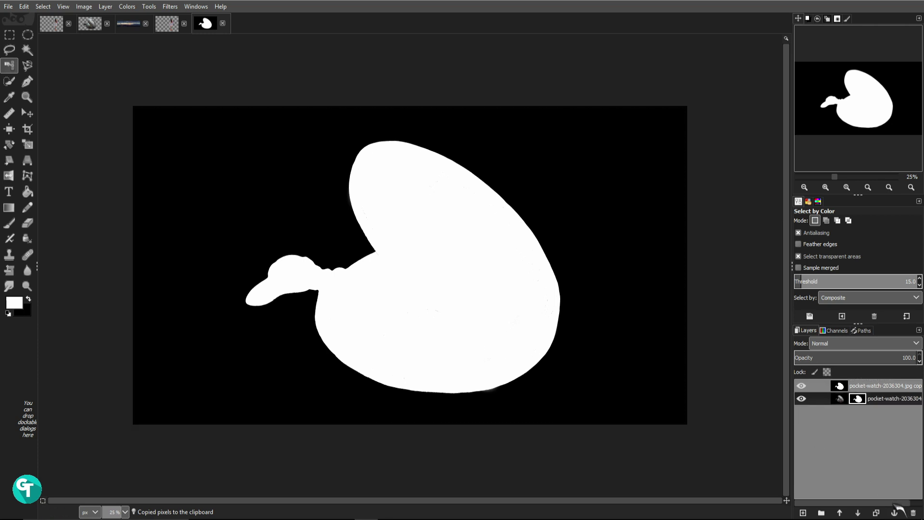
# Hide the black-and-white copy layer and activate the Paintbrush
pyautogui.click(801, 386)
pyautogui.click(801, 386)
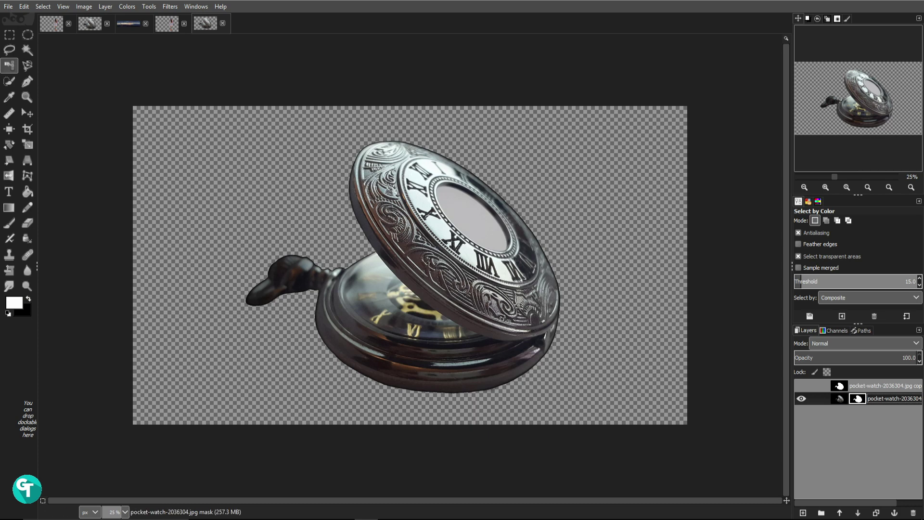
pyautogui.click(9, 223)
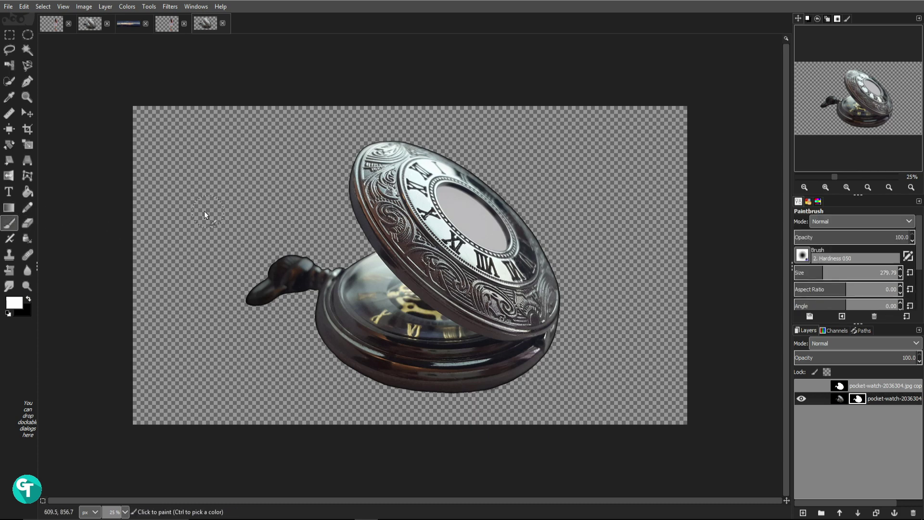
# Try a white brush stroke on the mask in the transparent area beside the watch, and undo it
pyautogui.moveTo(190, 222)
pyautogui.mouseDown()
pyautogui.moveTo(222, 198)
pyautogui.moveTo(219, 226)
pyautogui.moveTo(282, 204)
pyautogui.mouseUp()
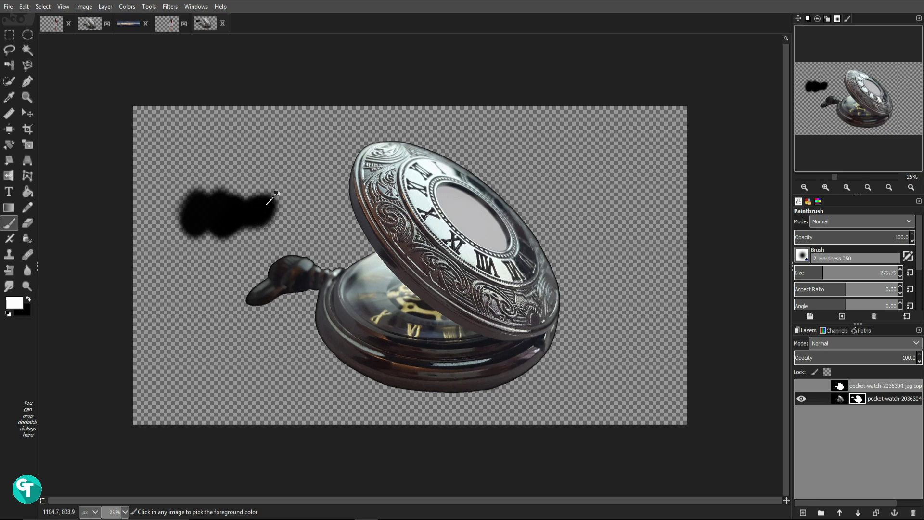
pyautogui.hotkey('ctrl', 'z')
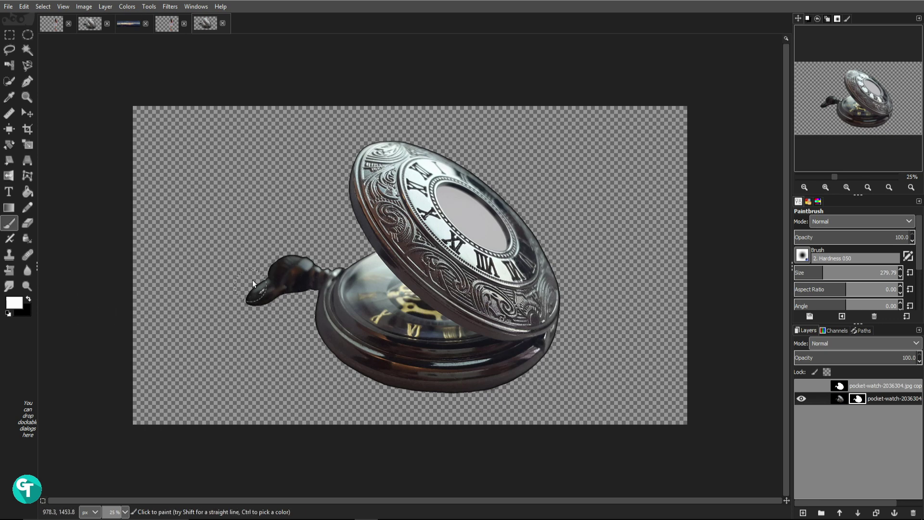
# Paint the layer mask black along the watch's lower rim, and white around the base to bring the original pixels back
pyautogui.press('x')
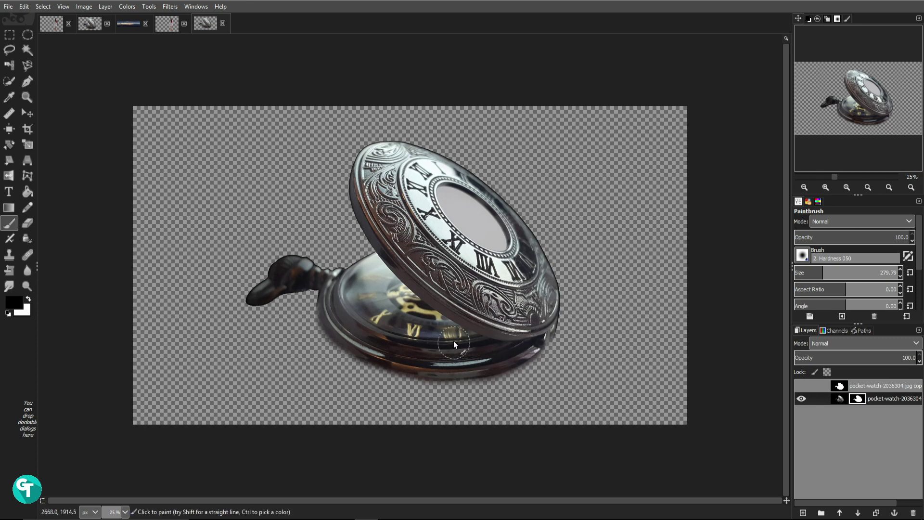
pyautogui.press('x')
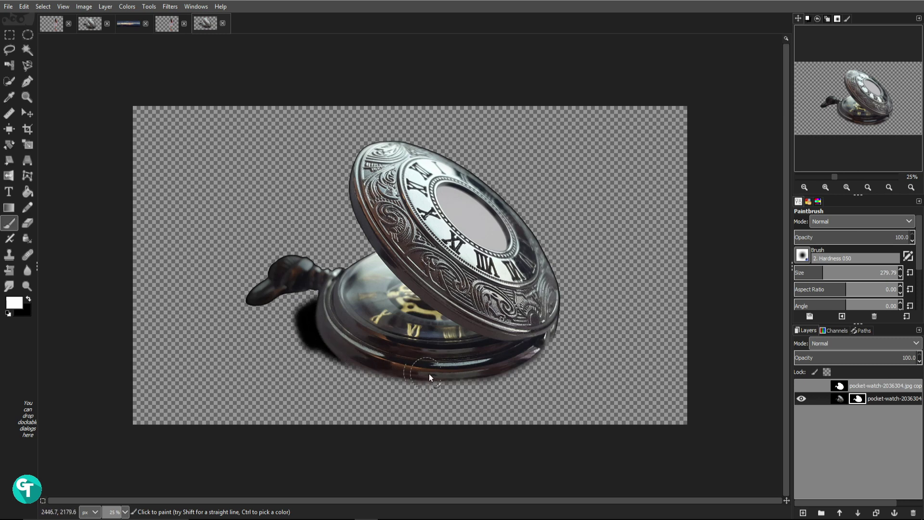
pyautogui.moveTo(532, 368); pyautogui.dragTo(430, 391)
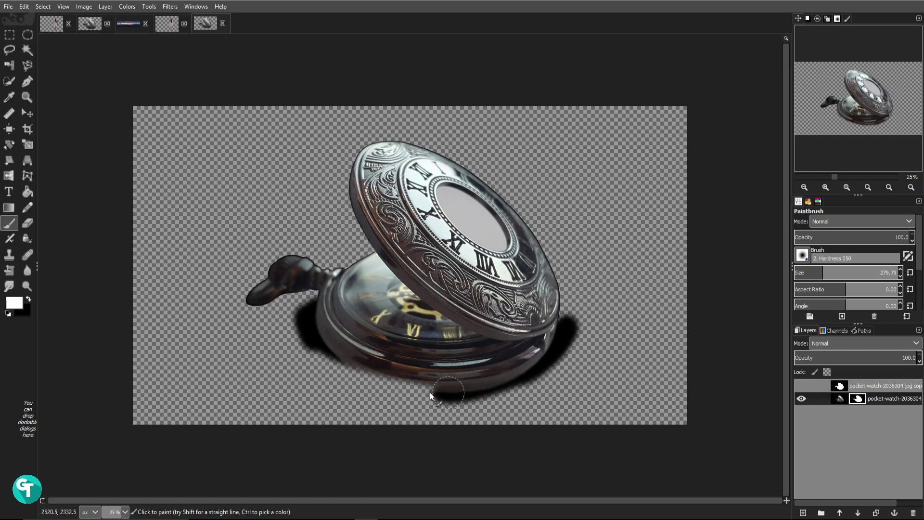
pyautogui.moveTo(325, 374)
pyautogui.mouseDown()
pyautogui.moveTo(397, 379)
pyautogui.moveTo(308, 361)
pyautogui.moveTo(311, 335)
pyautogui.mouseUp()
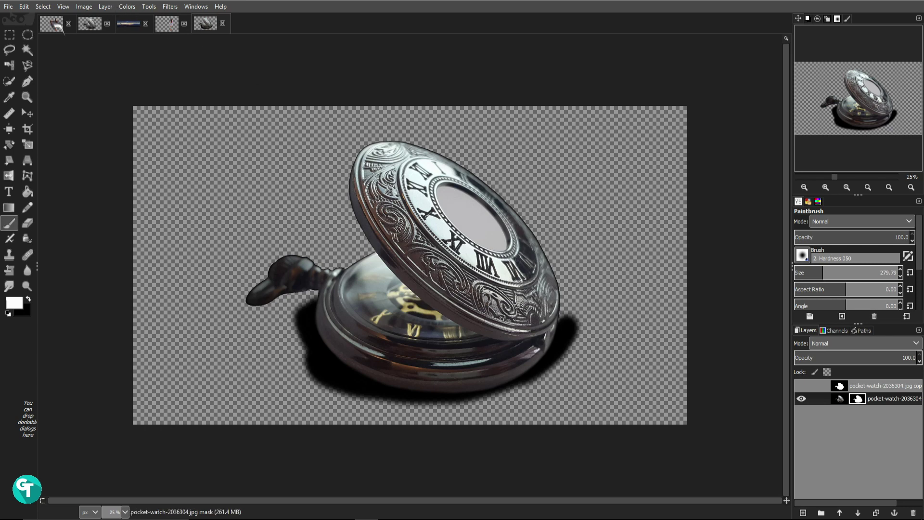
# Examine the woman's cut-out up close, especially the hair and dress edges, and compare it with the sunset panorama composite
pyautogui.click(53, 24)
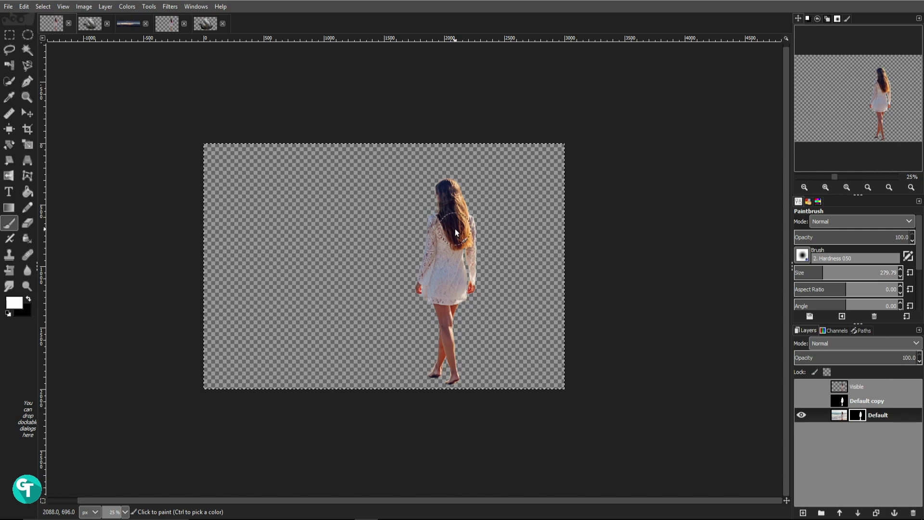
pyautogui.click(129, 24)
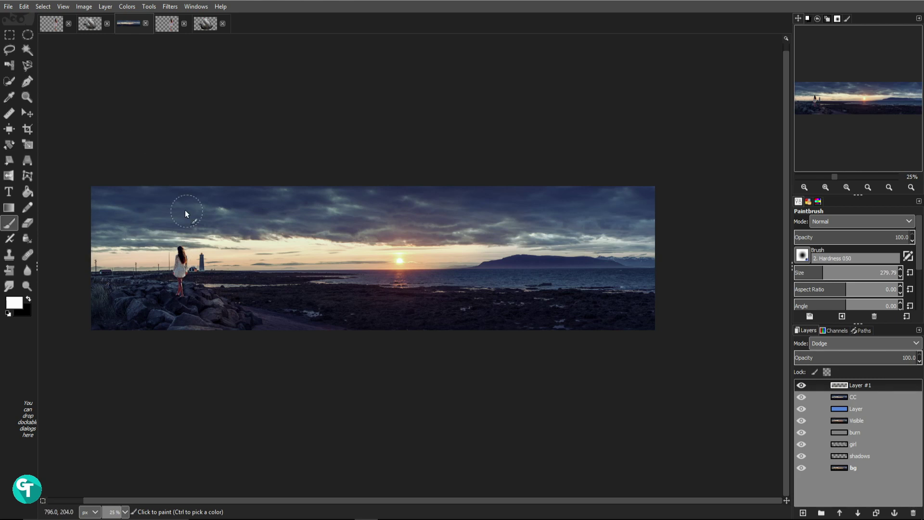
pyautogui.click(51, 23)
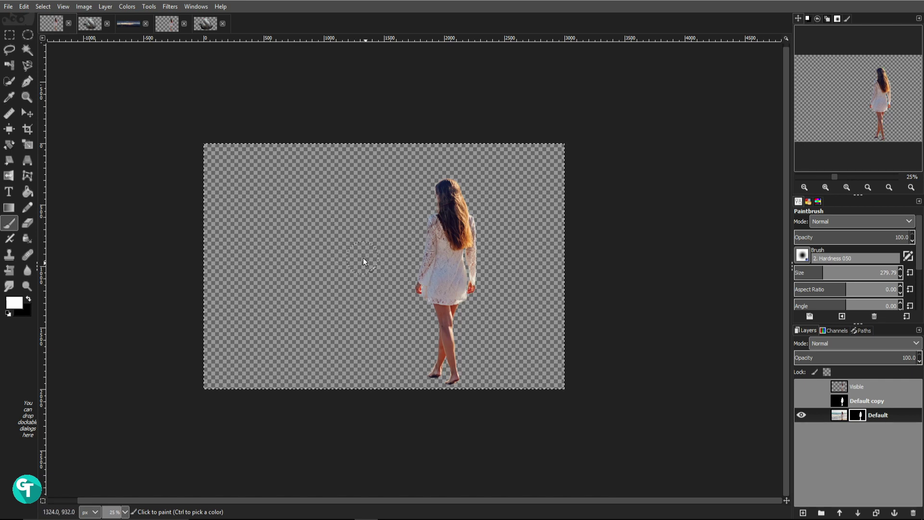
pyautogui.scroll(3, 425, 209)
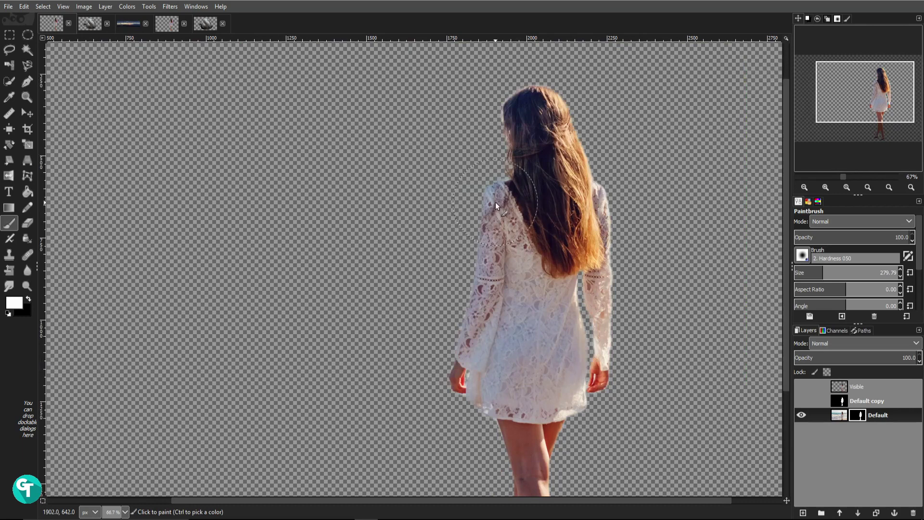
pyautogui.scroll(1, 588, 204)
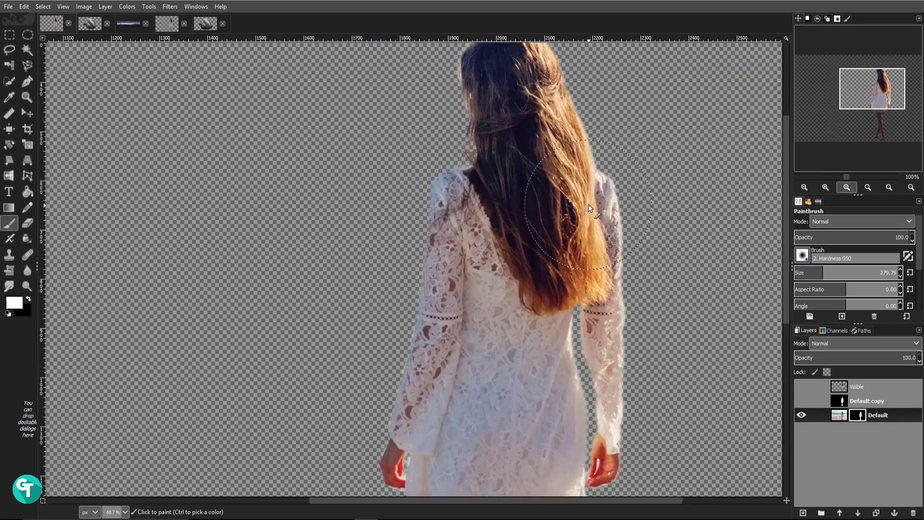
pyautogui.scroll(2, 588, 204)
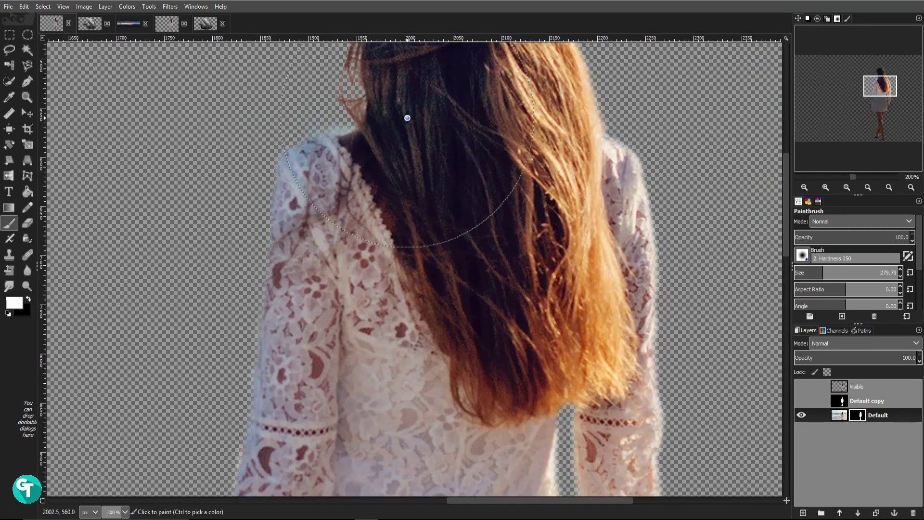
pyautogui.scroll(5, 407, 117)
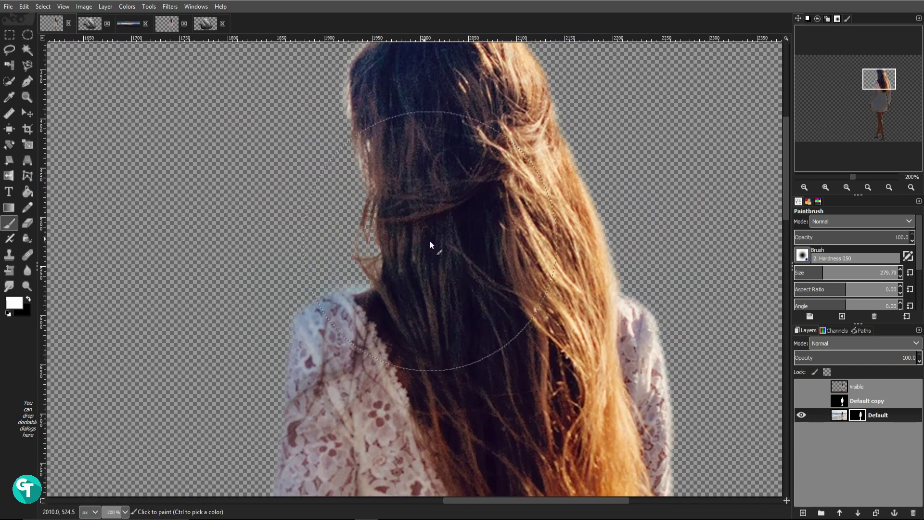
pyautogui.scroll(-5, 466, 232)
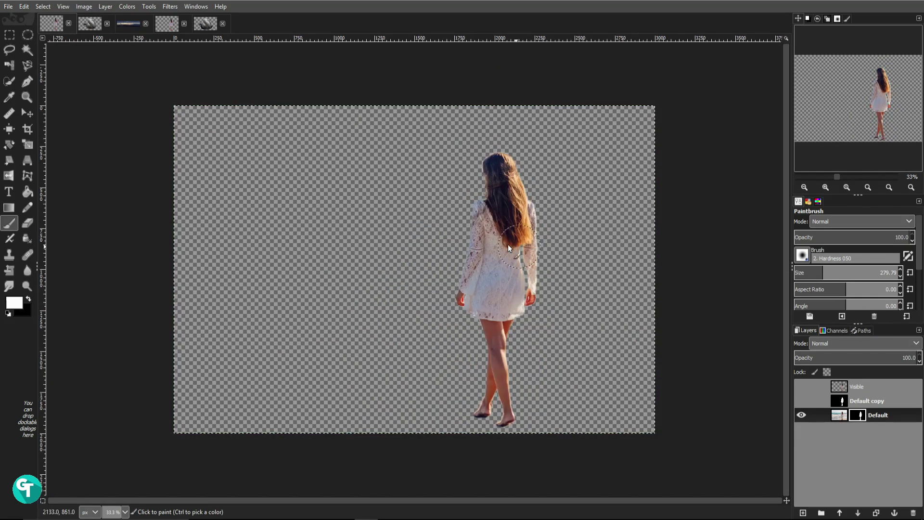
pyautogui.click(128, 23)
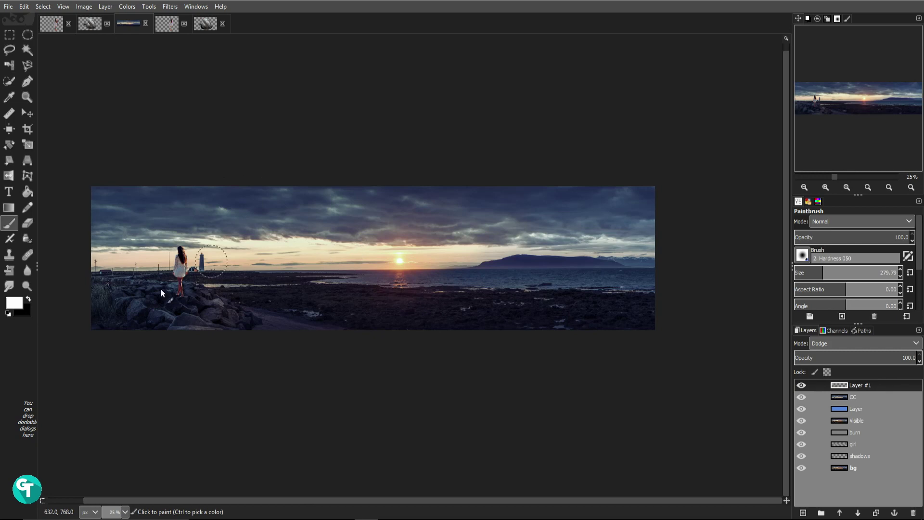
pyautogui.scroll(1, 232, 264)
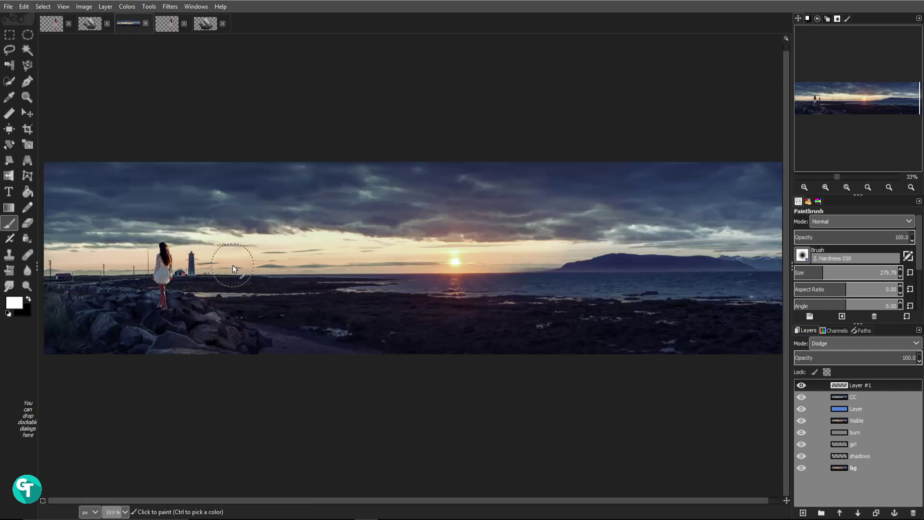
pyautogui.scroll(-1, 443, 244)
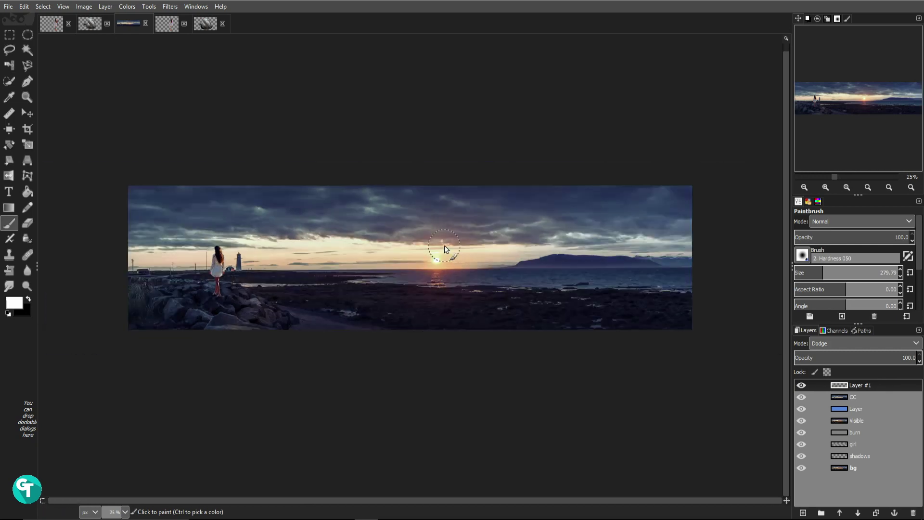